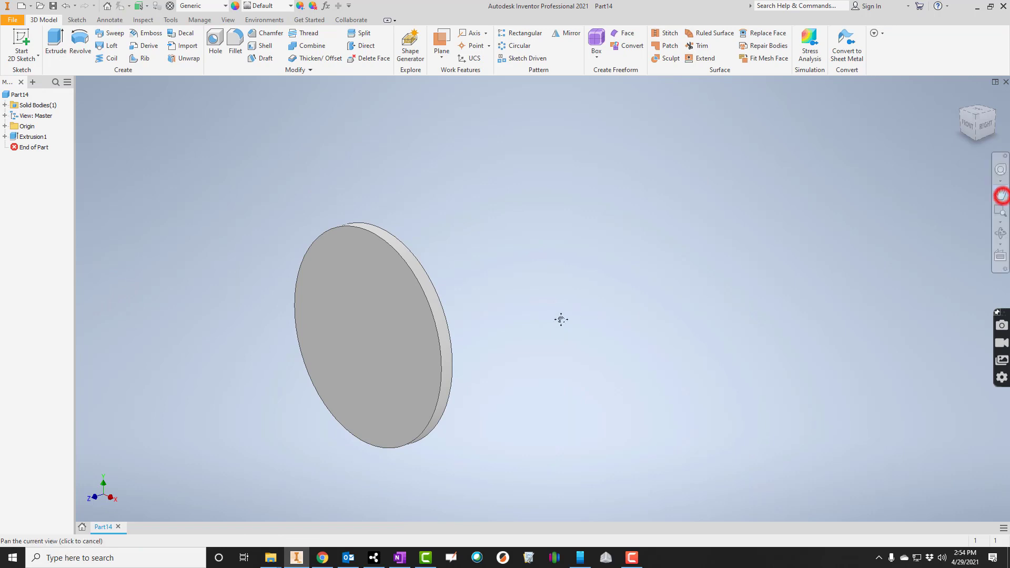
- Create a work plane offset 1.5 in from the disc's front face
drag(447, 327, 683, 269)
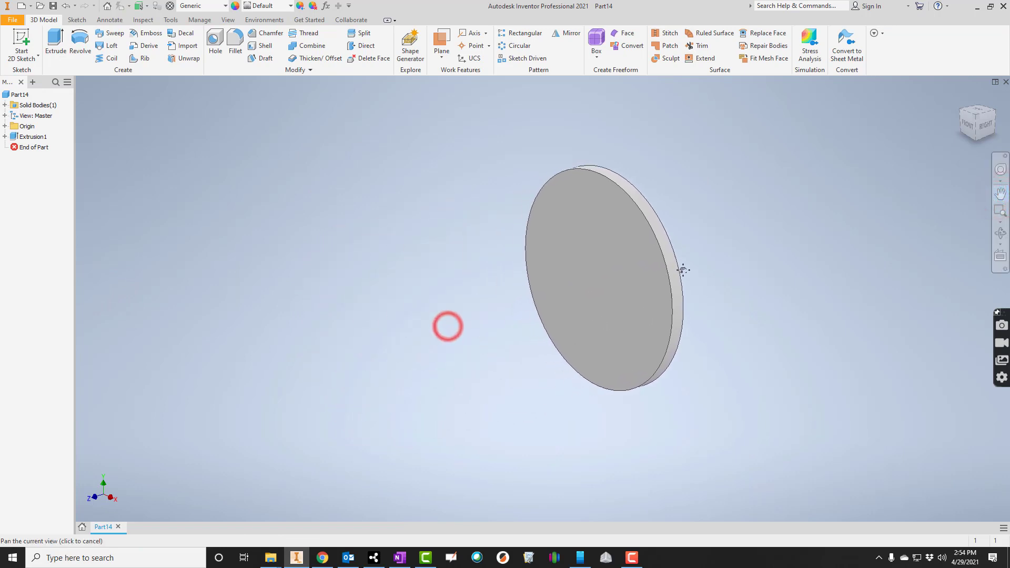
click(441, 42)
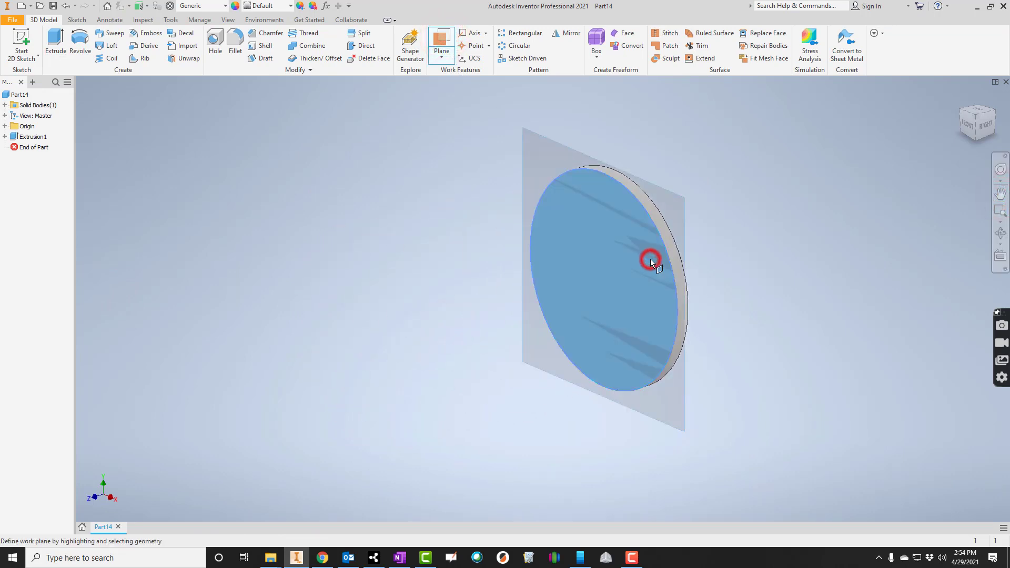
drag(649, 259, 510, 303)
text(1.5)
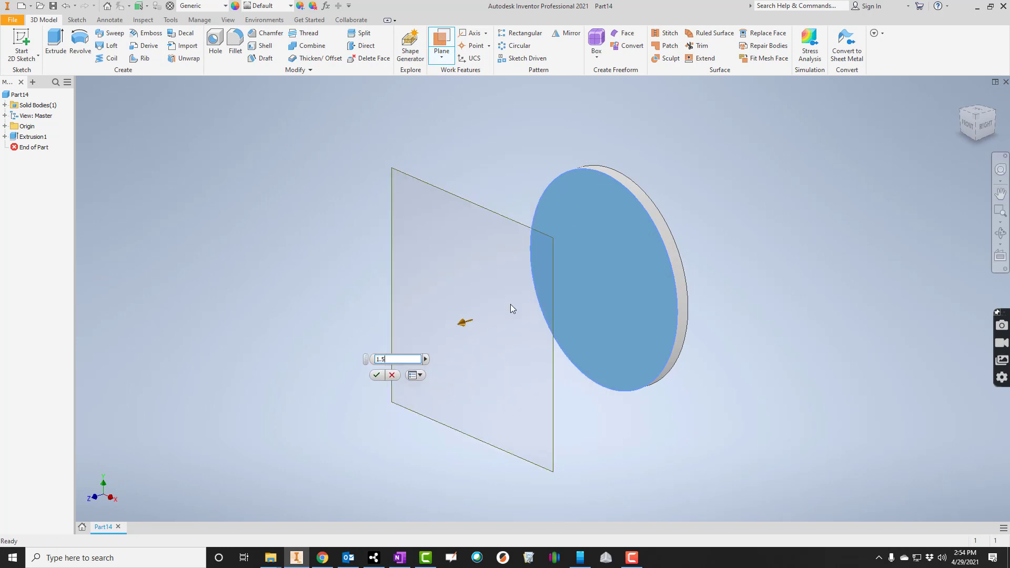
key(Return)
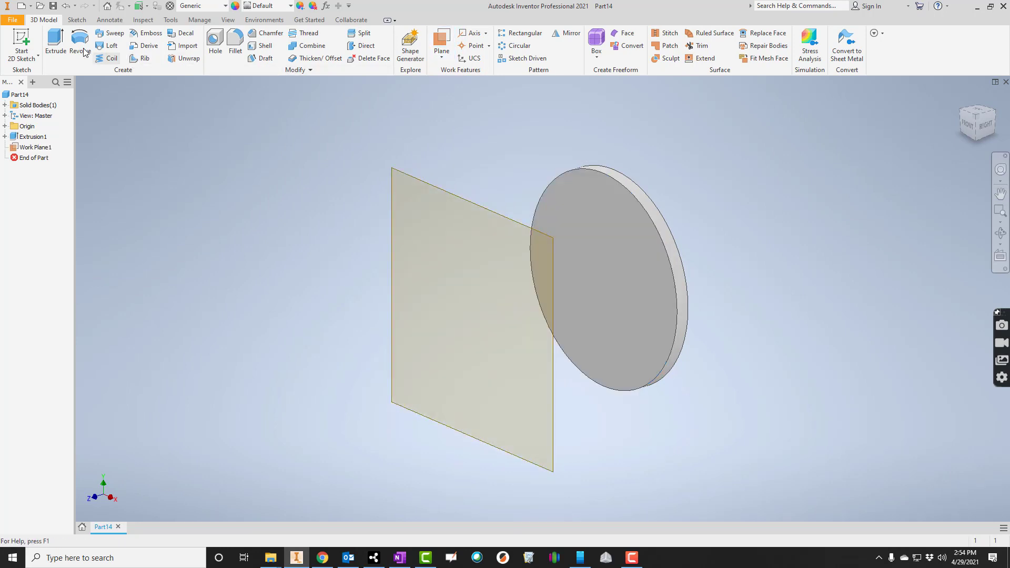
- Sketch a 1.500 in diameter circle centred on the origin on the offset work plane, and finish the sketch
click(29, 44)
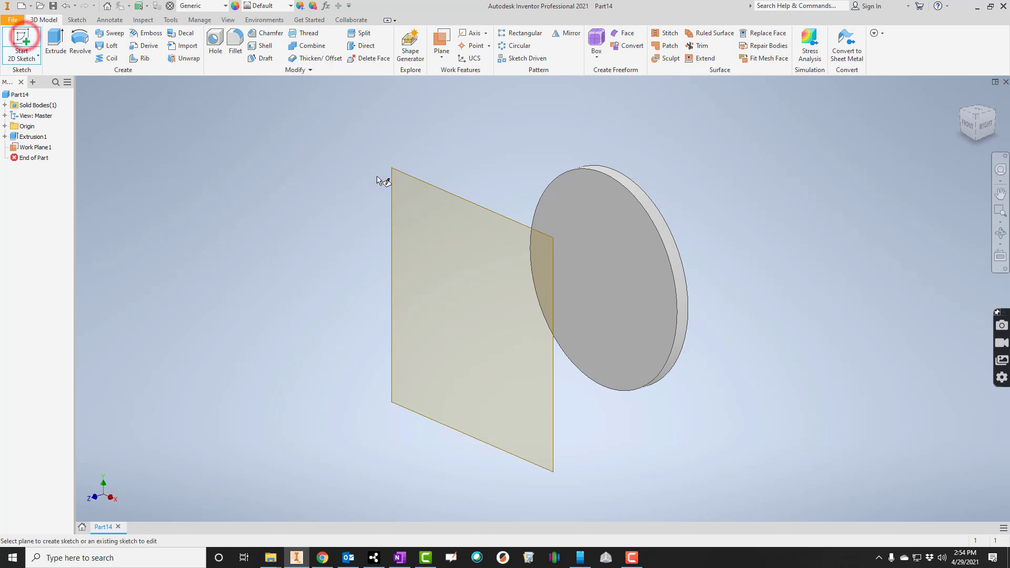
click(405, 175)
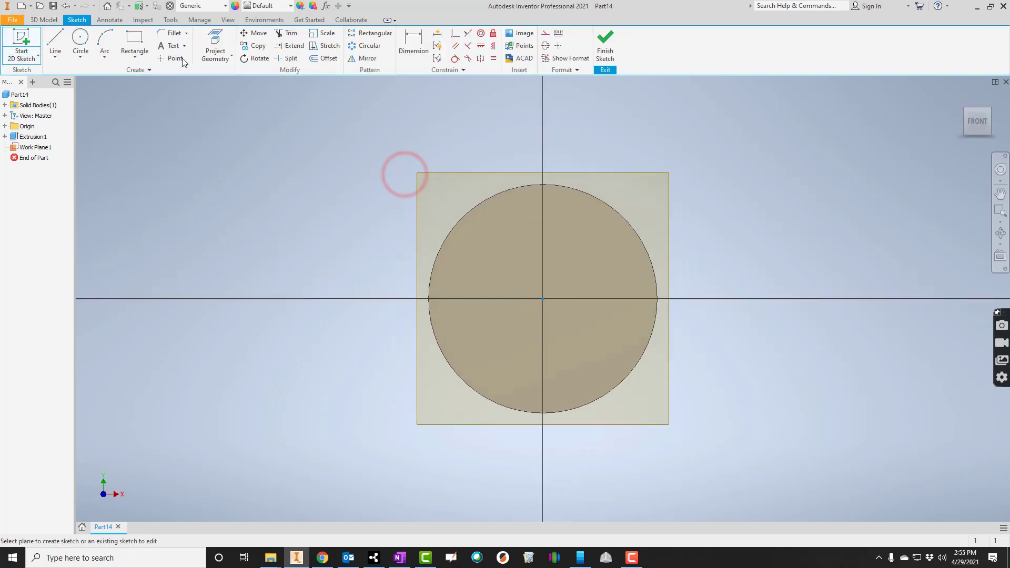
click(80, 36)
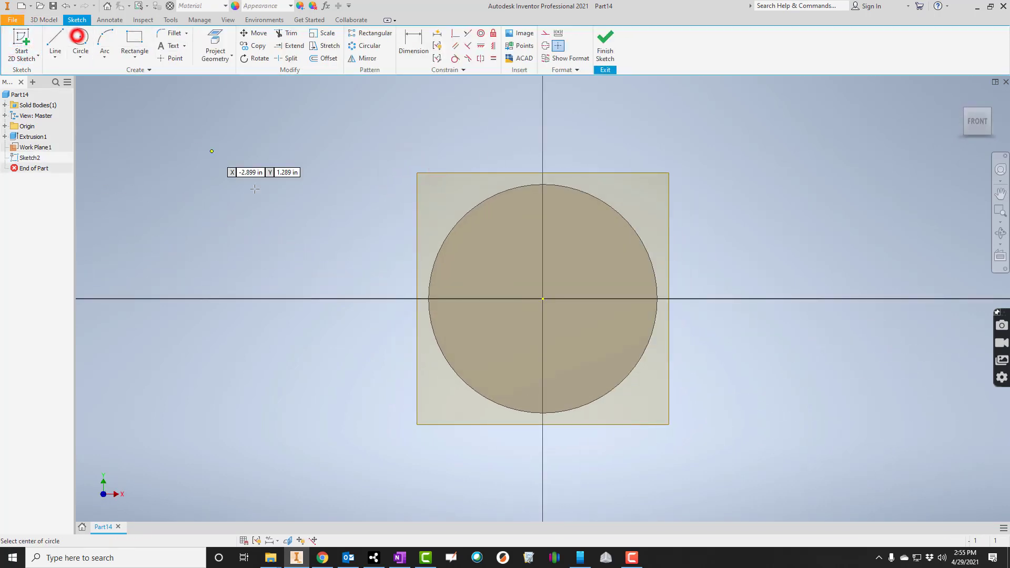
click(542, 299)
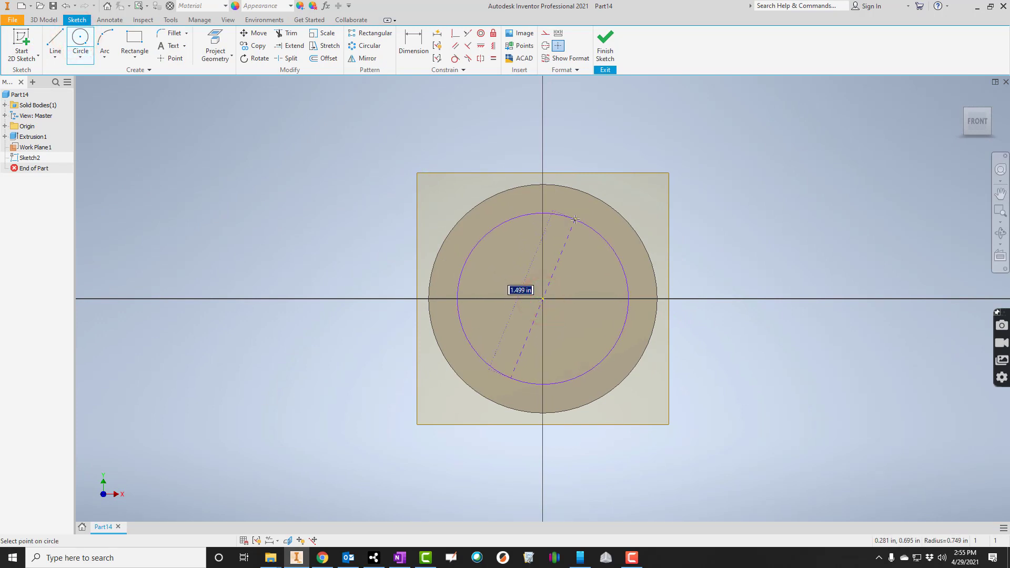
key(Return)
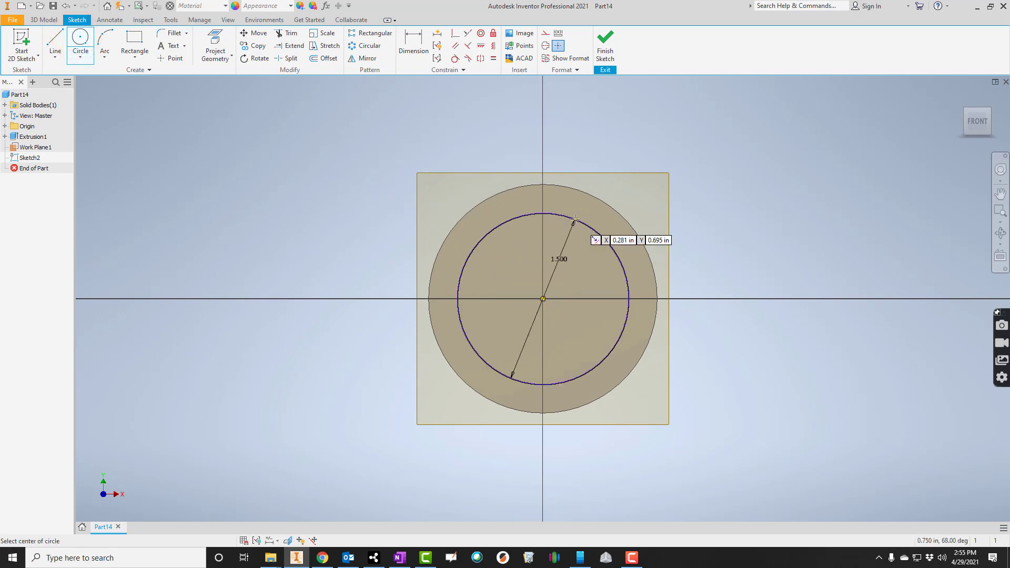
click(605, 42)
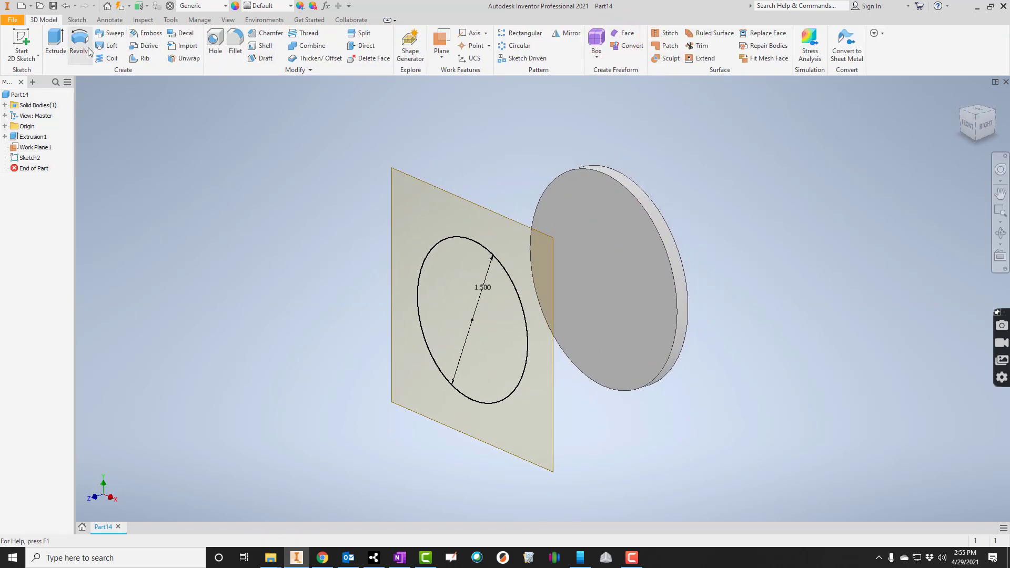
- Loft a solid from the disc's front face edge to the 1.500 in circle
click(107, 46)
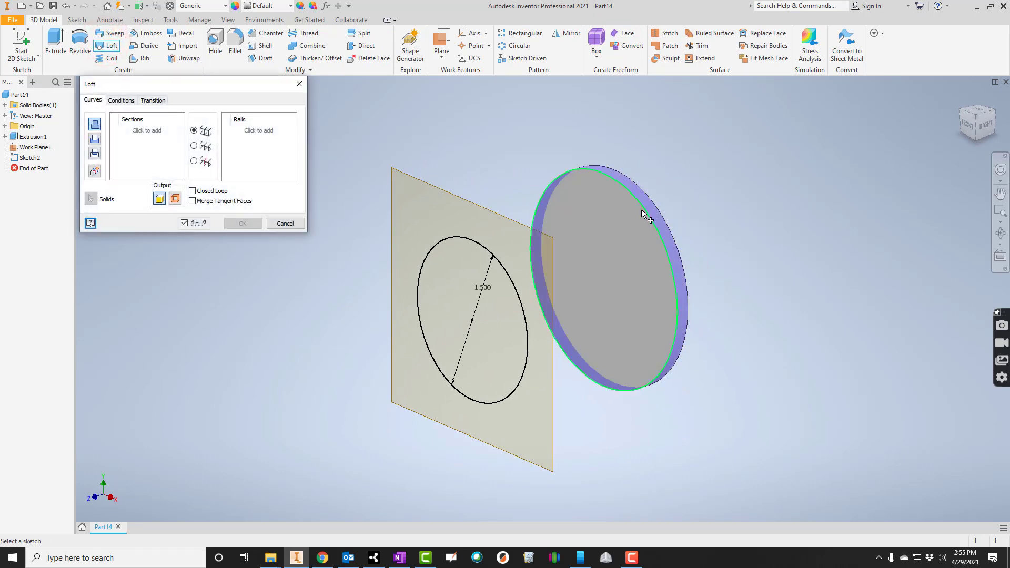
click(648, 212)
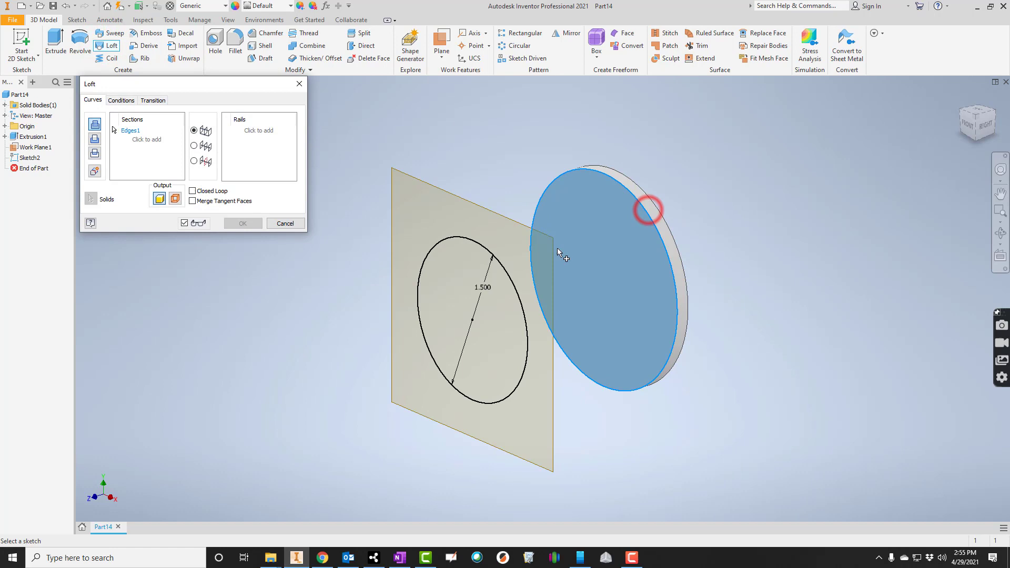
click(501, 266)
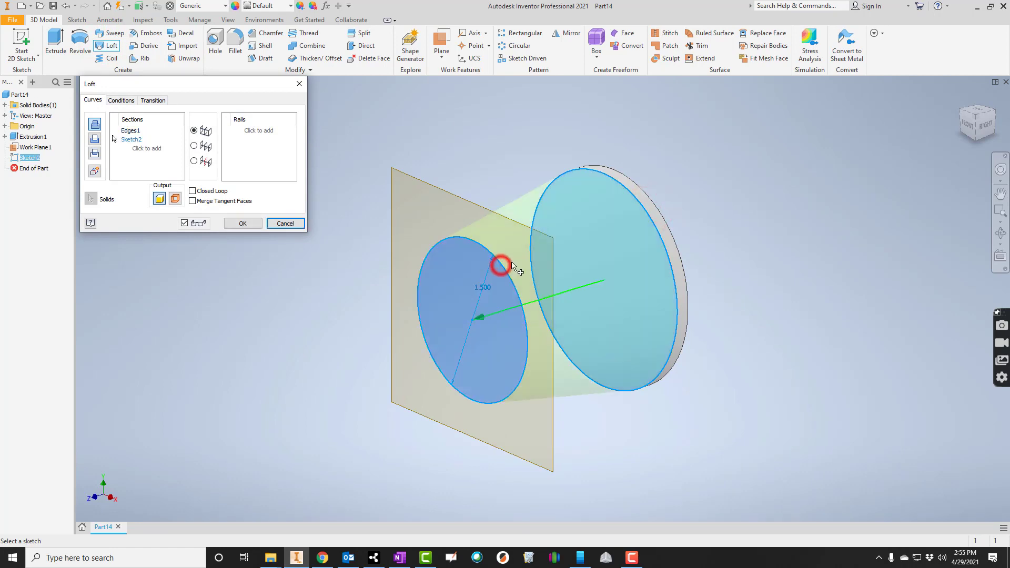
click(240, 224)
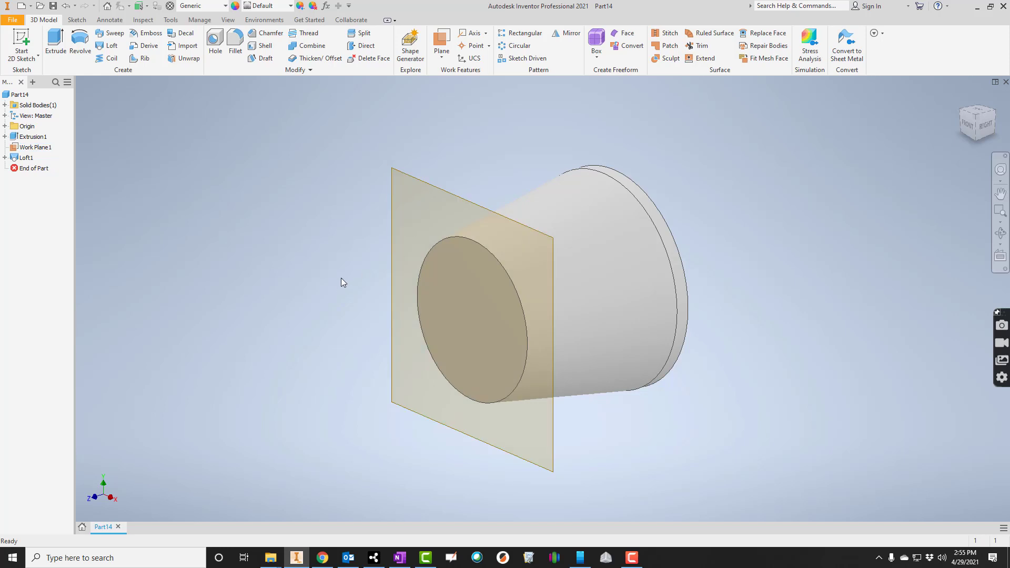
- Turn off the visibility of the offset work plane
right_click(428, 184)
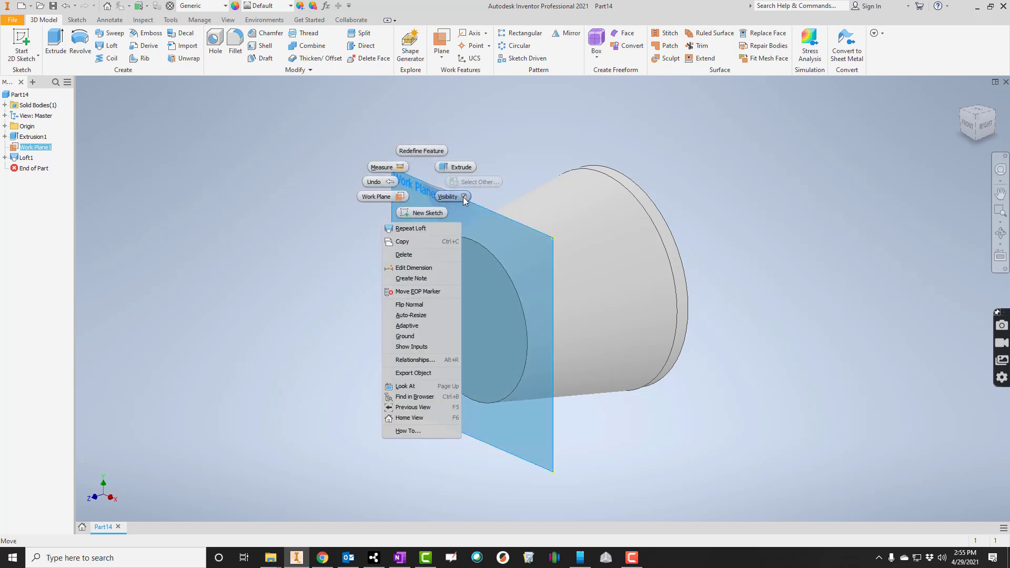
click(28, 152)
right_click(33, 148)
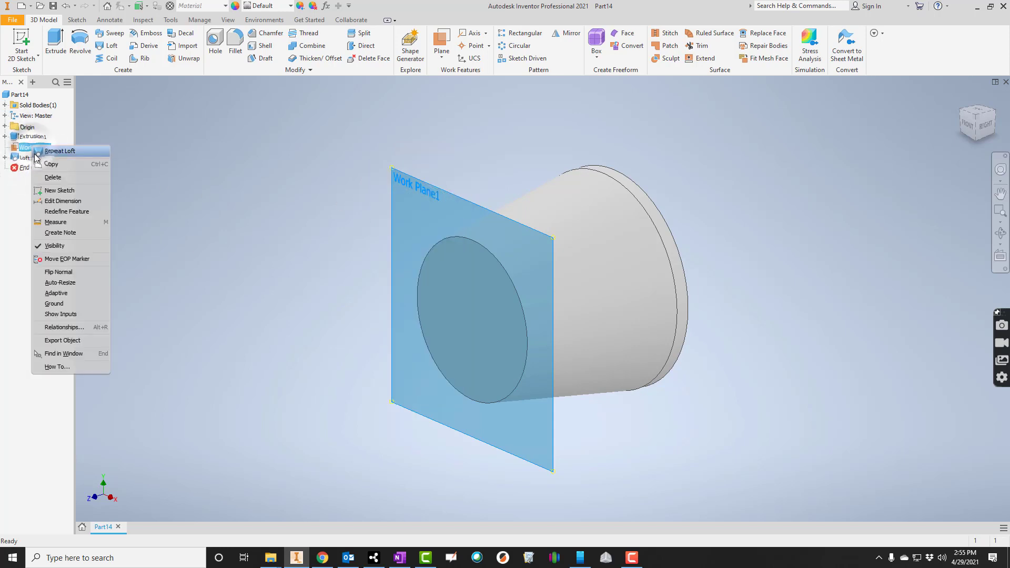
click(72, 247)
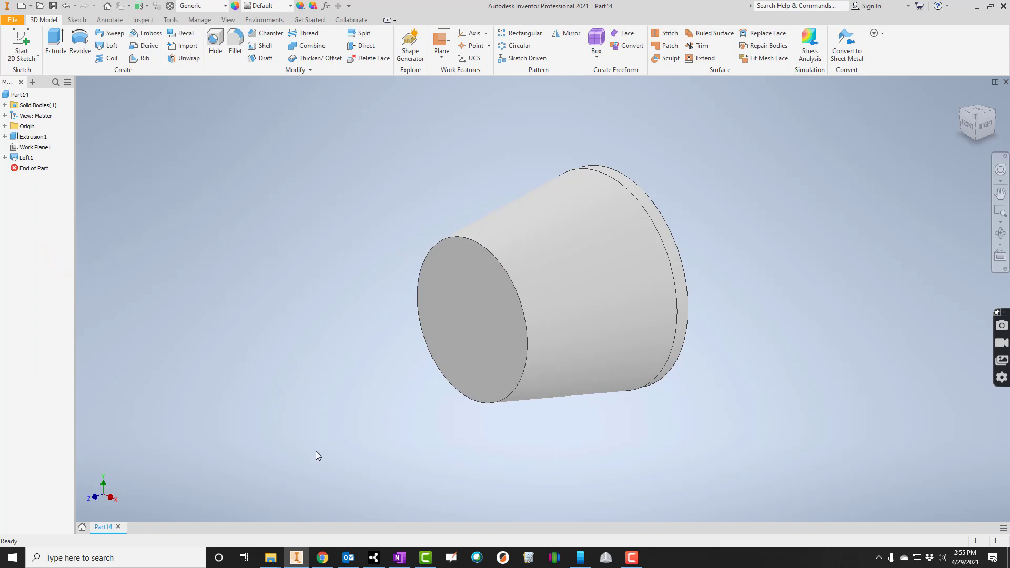
- Check the Thimble slide in Chrome, and in Inventor shell the body with 0.1 in thickness, removing the small end face
click(322, 557)
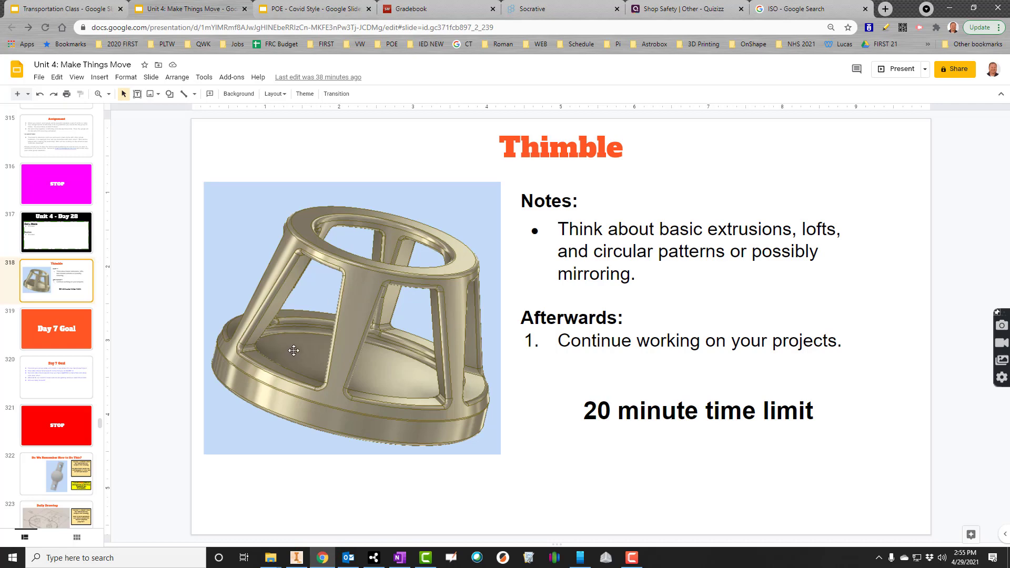
click(296, 558)
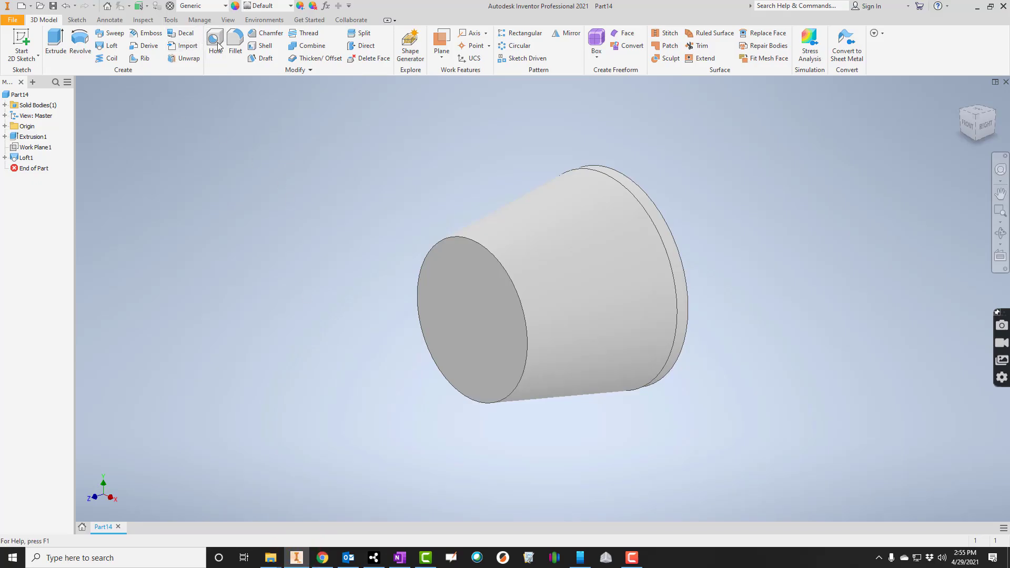
click(262, 47)
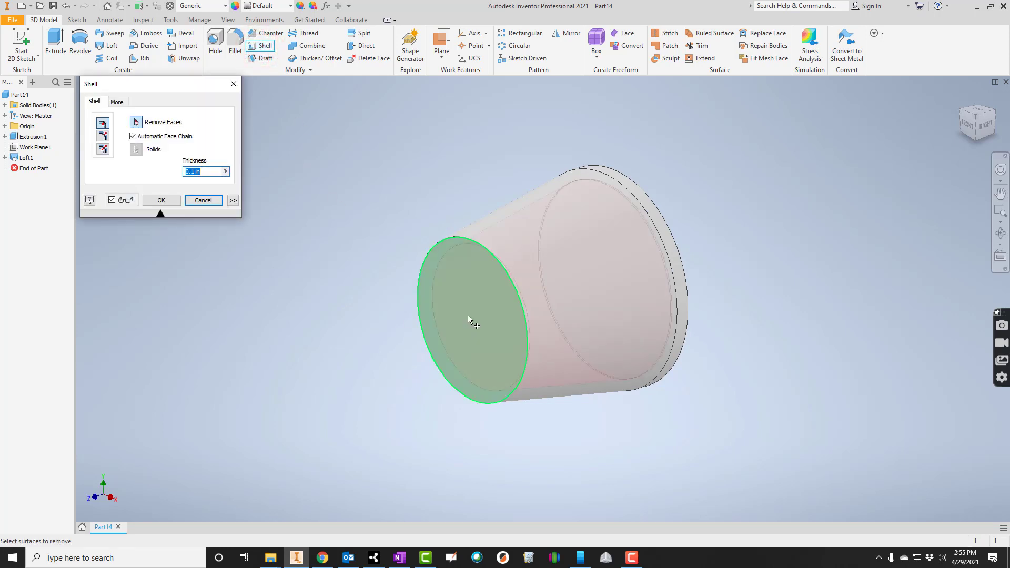
click(467, 317)
click(161, 200)
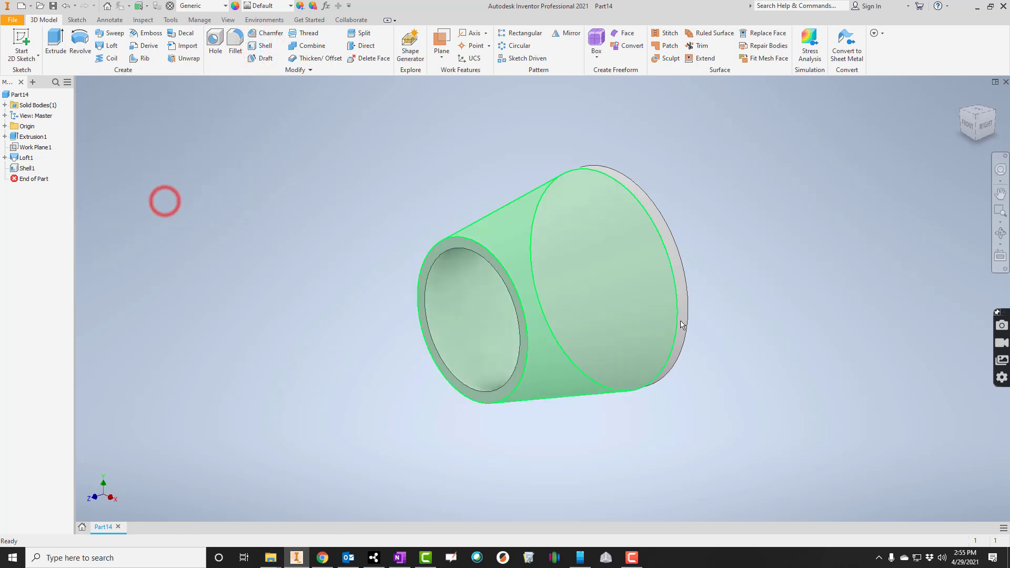
- Compare the shelled body with the Thimble slide in Chrome, and start a sketch on the origin XZ plane in Inventor
click(1001, 234)
drag(590, 340, 547, 330)
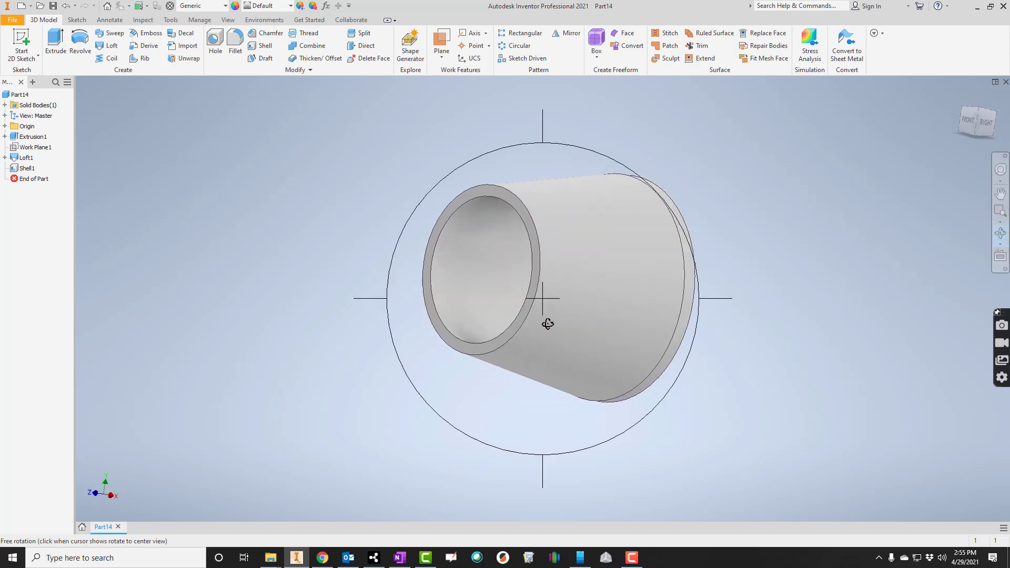
click(322, 557)
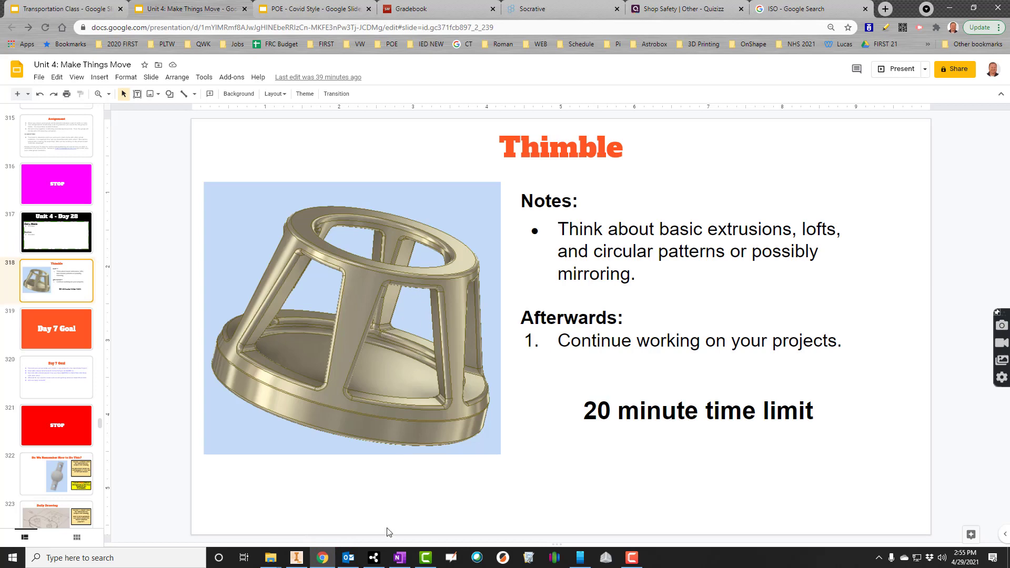
click(297, 557)
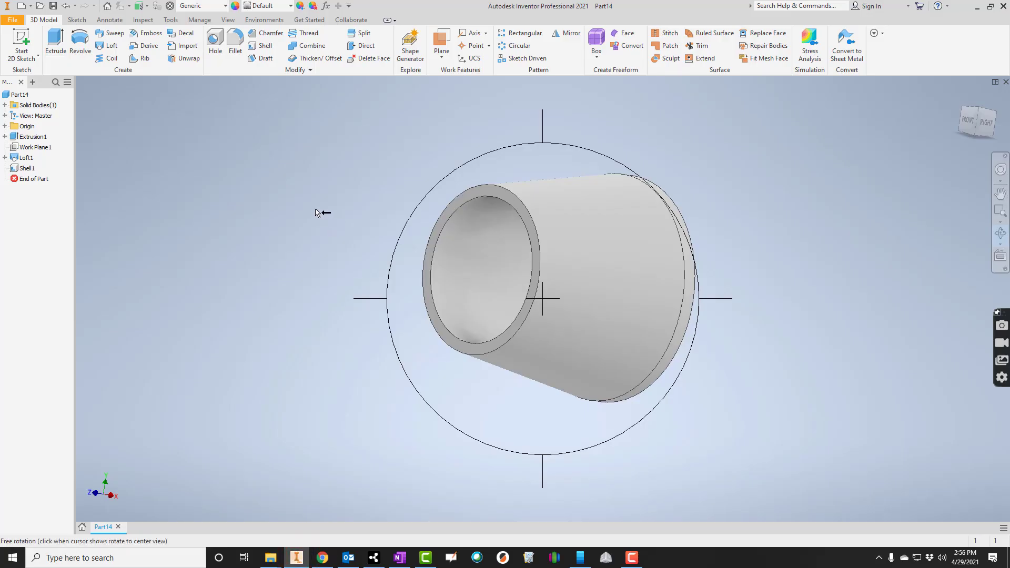
key(Escape)
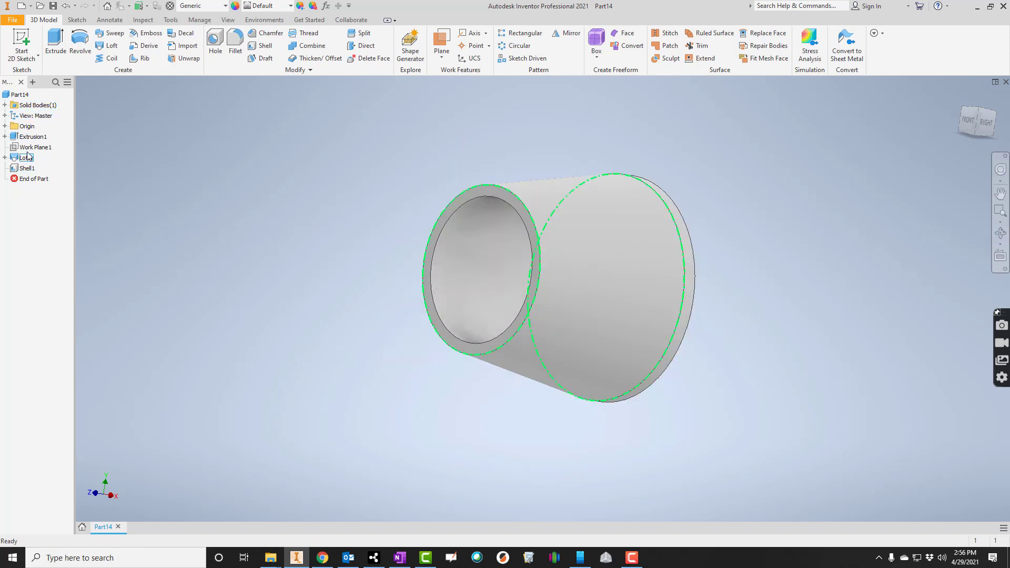
click(5, 126)
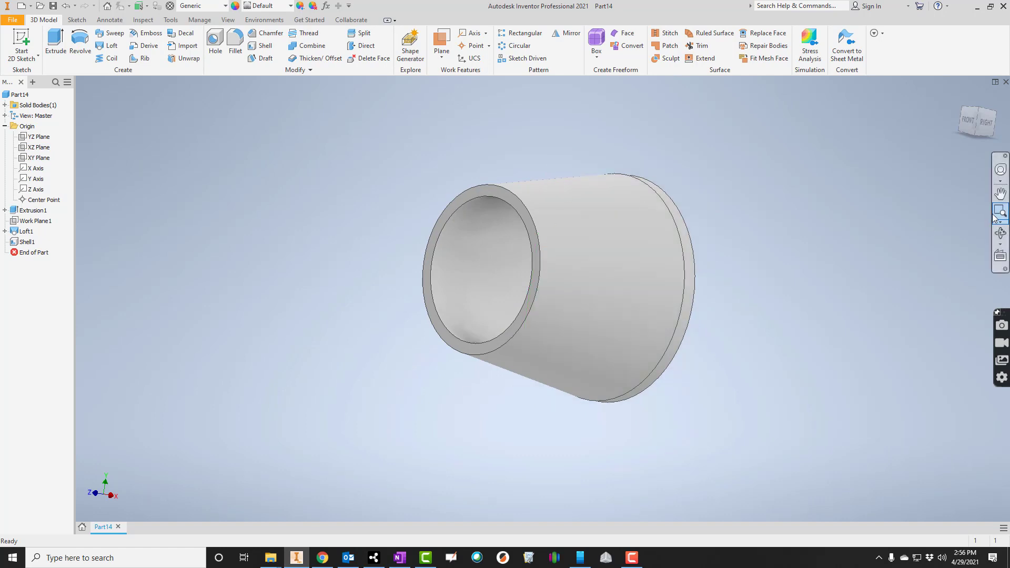
click(999, 232)
drag(592, 273, 513, 282)
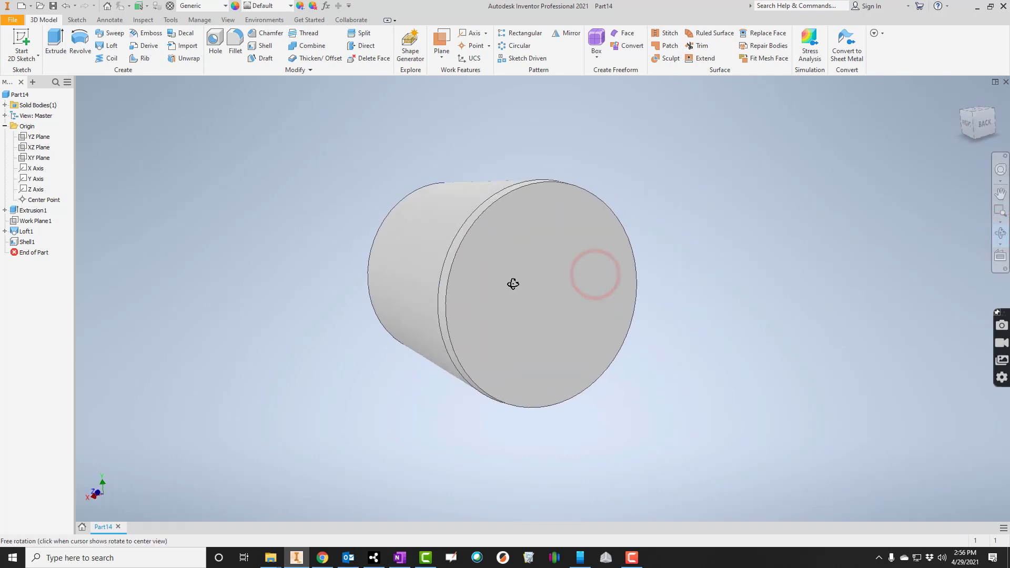
click(30, 158)
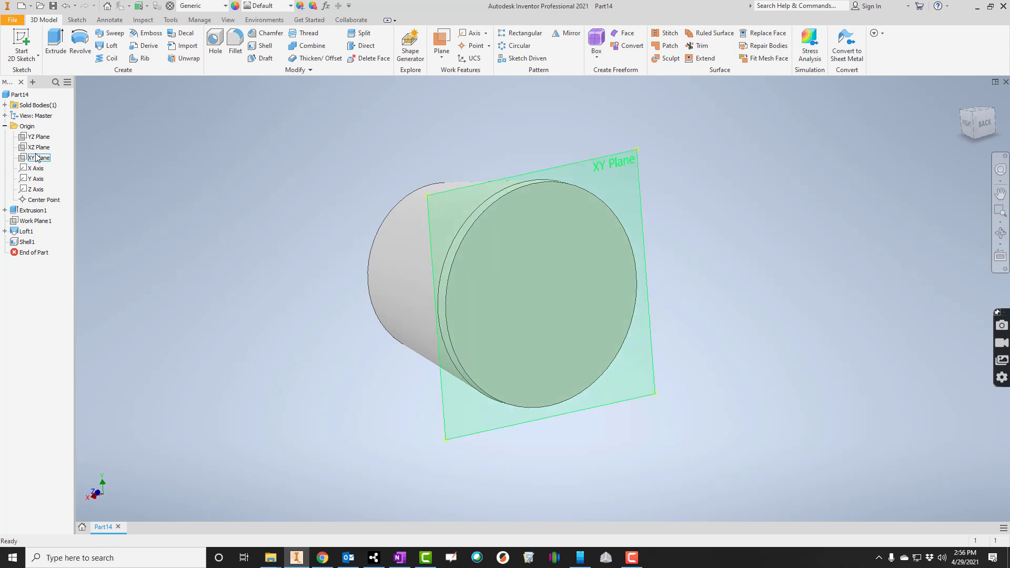
click(42, 150)
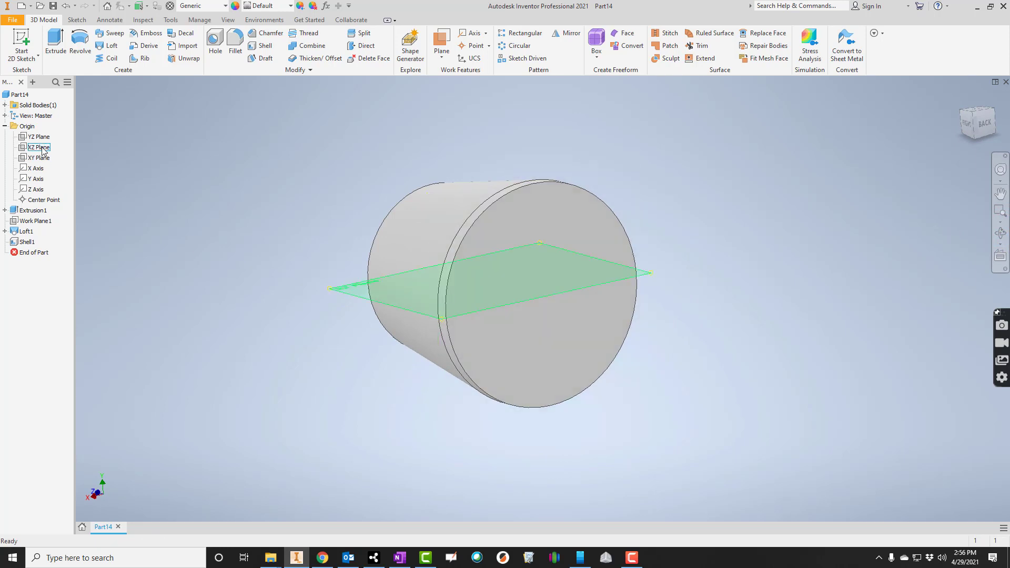
right_click(42, 150)
click(69, 182)
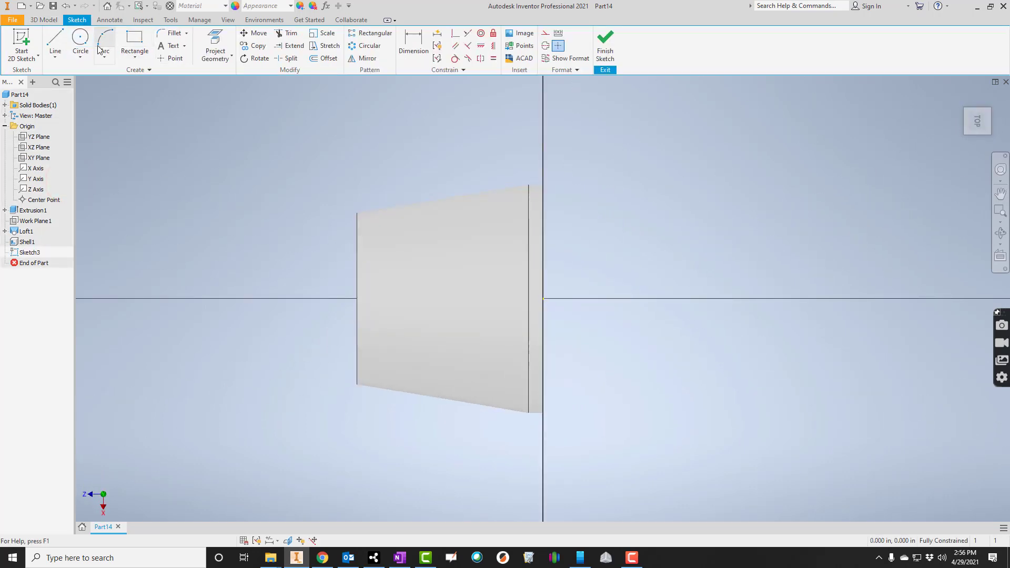
- Slice the graphics at the sketch plane and project the four inner edges of the shelled cavity into the sketch
right_click(250, 215)
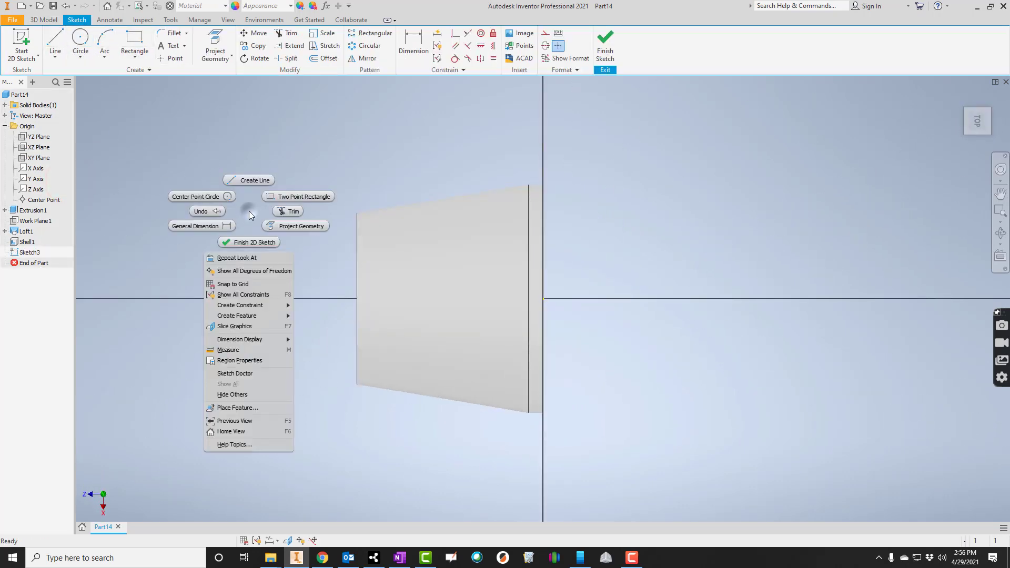
click(237, 327)
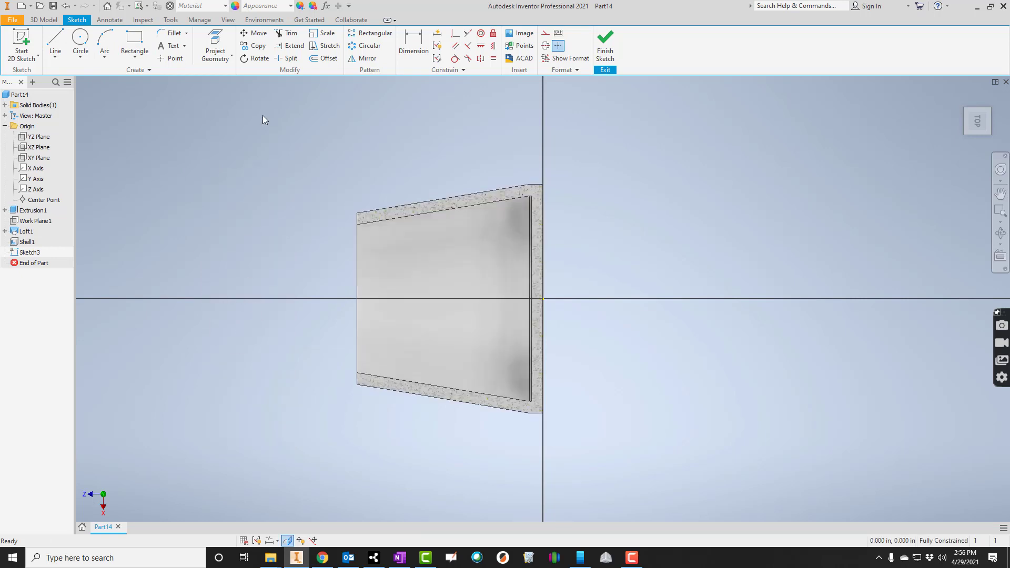
click(215, 45)
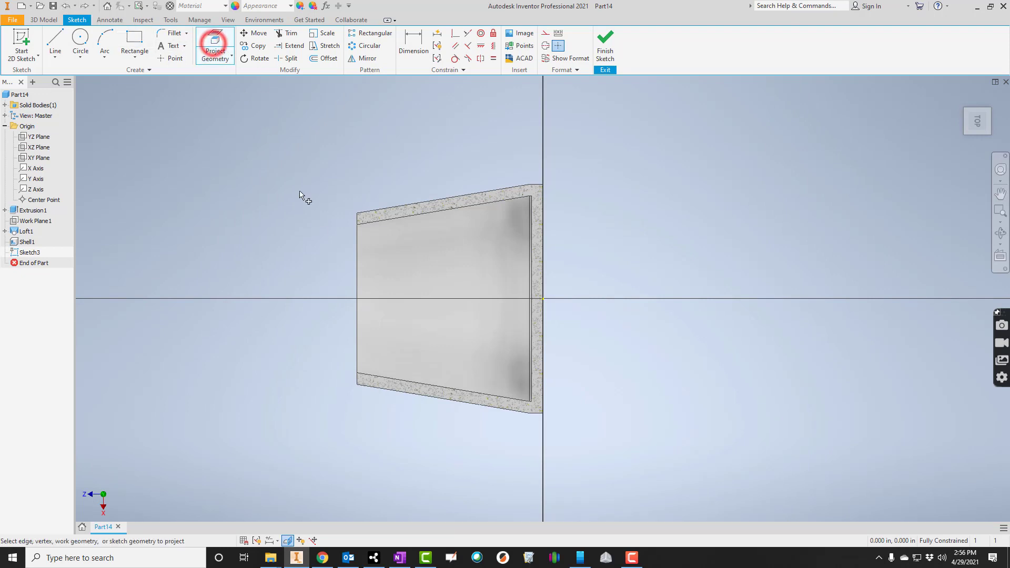
click(357, 247)
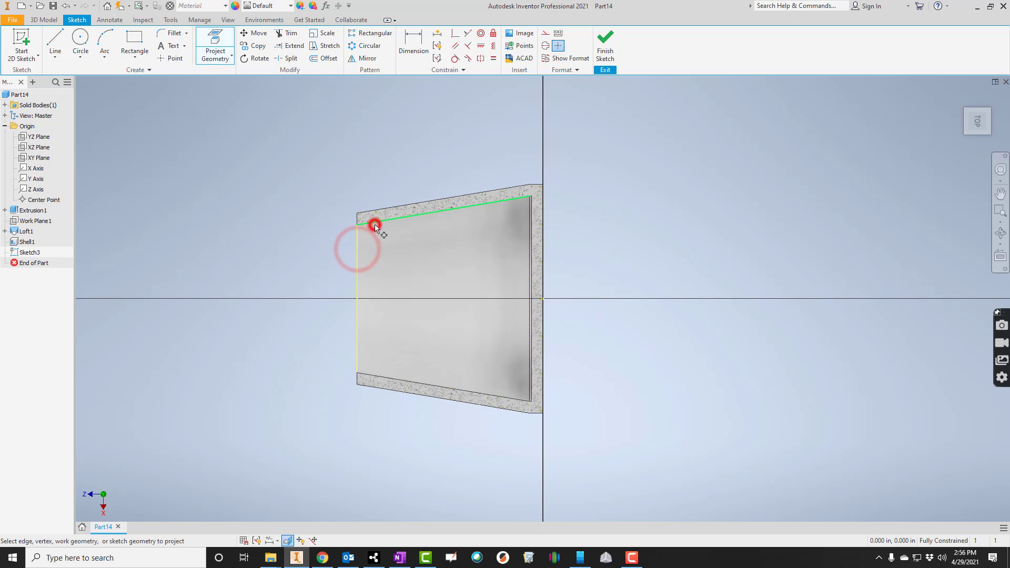
click(529, 238)
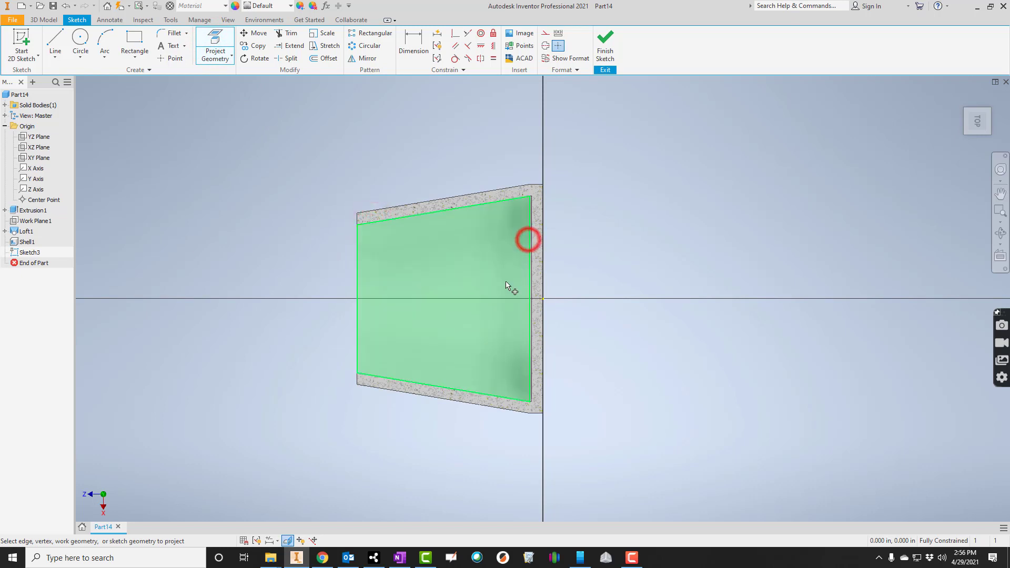
click(434, 383)
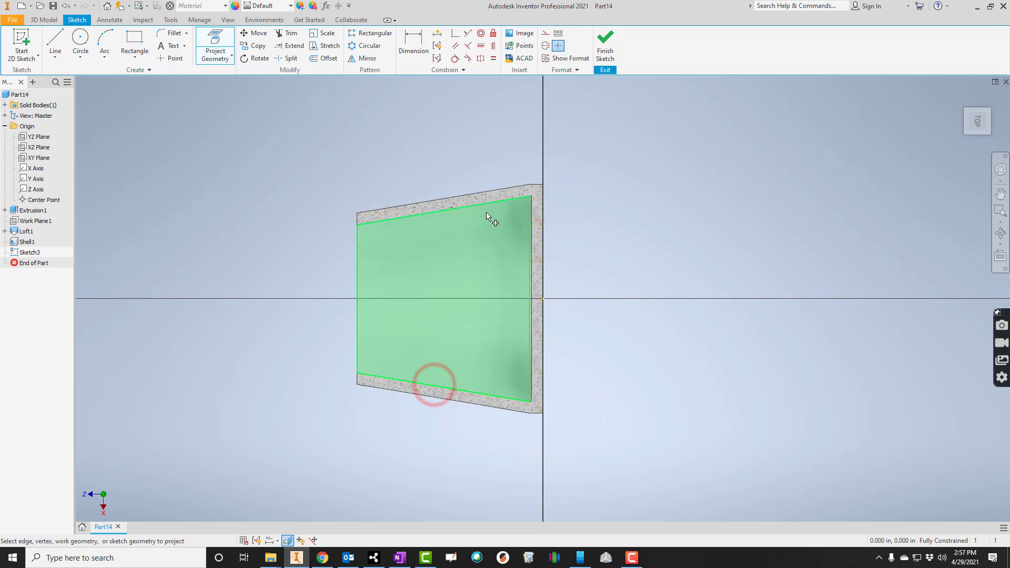
- Offset the projected cavity edges inward by 0.300 in on all four sides
click(326, 60)
click(357, 257)
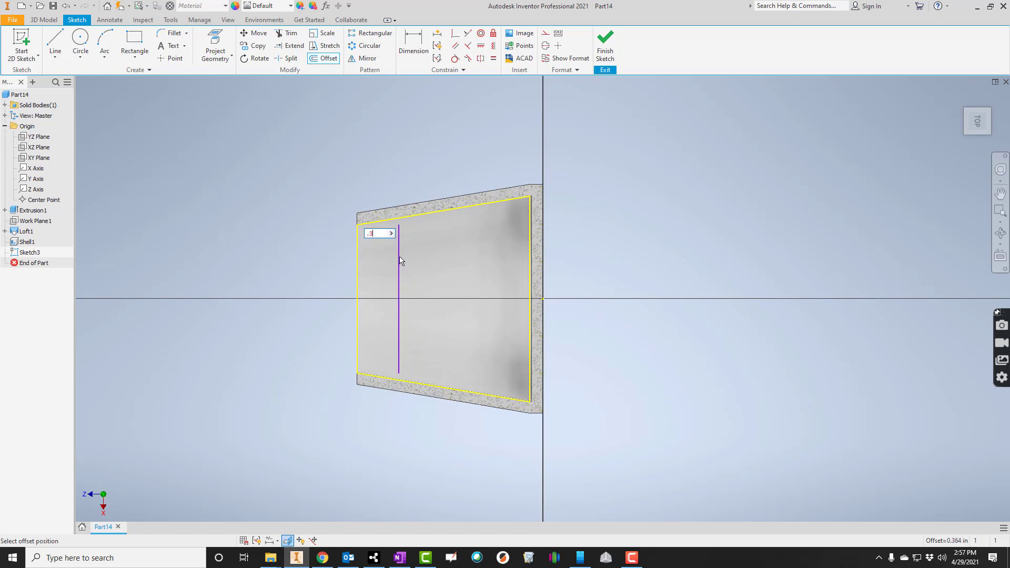
key(Return)
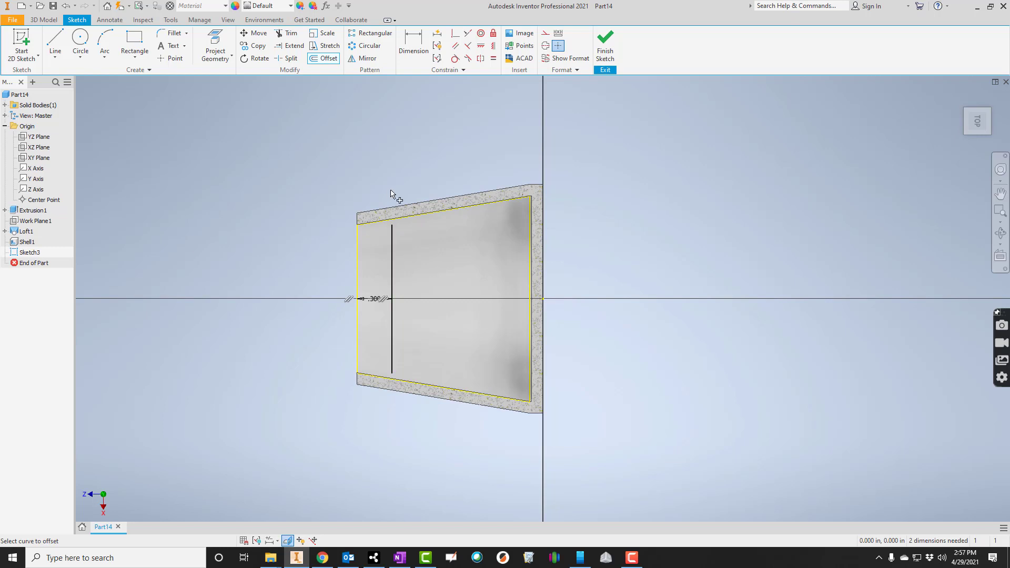
click(428, 213)
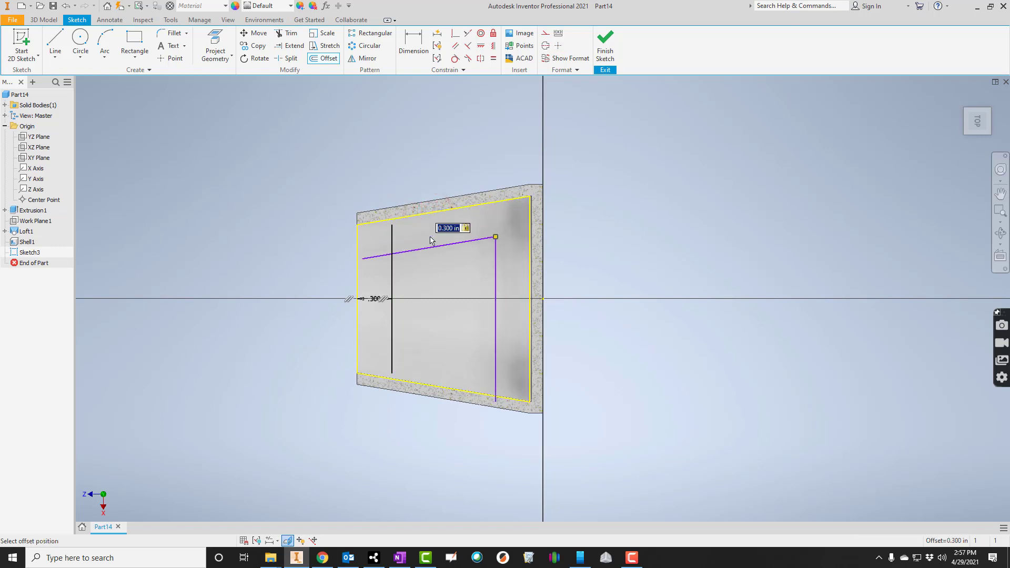
key(Return)
click(446, 388)
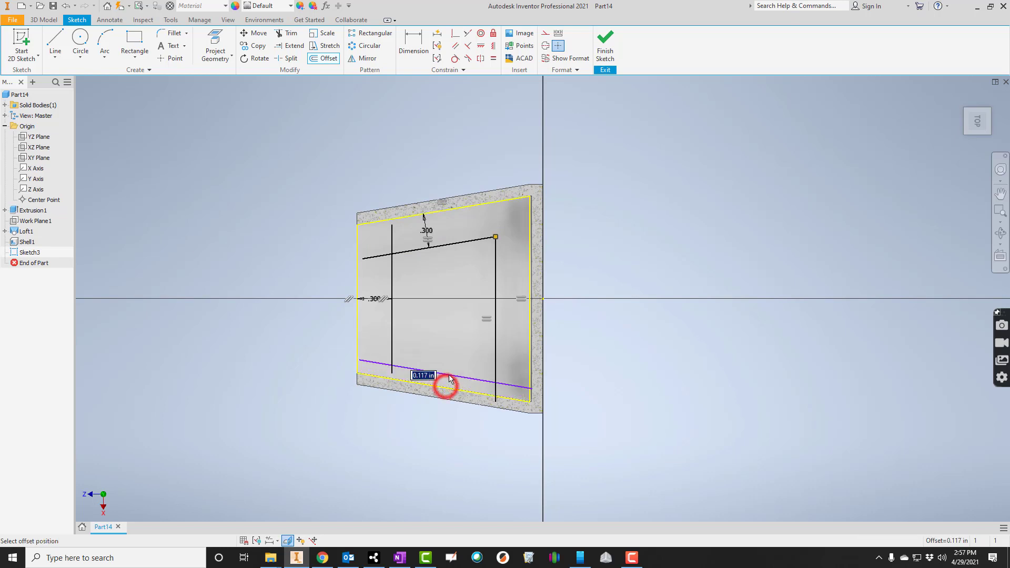
key(Return)
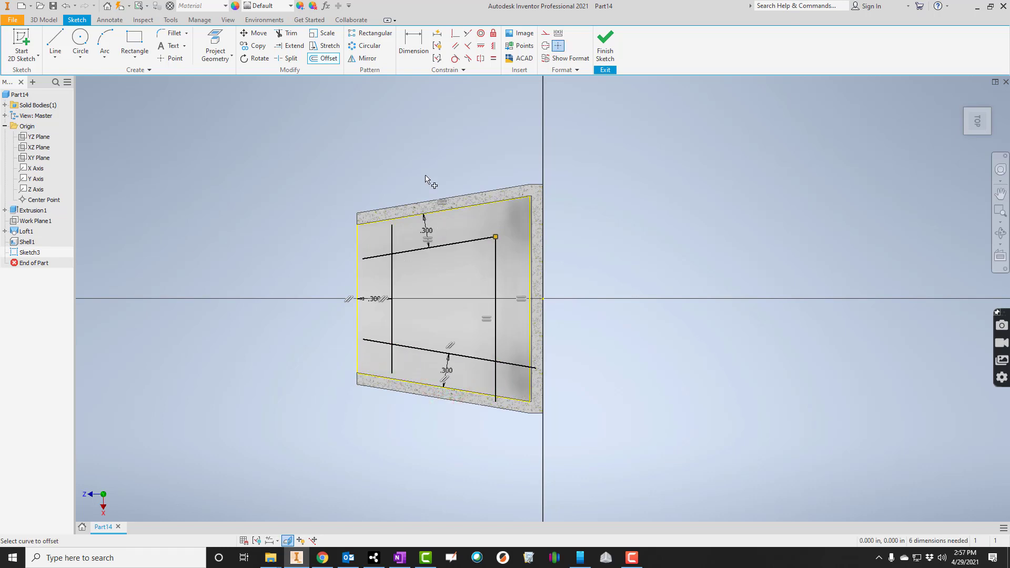
- Trim the overhanging ends of the offset lines to leave a closed four-sided window profile
click(291, 34)
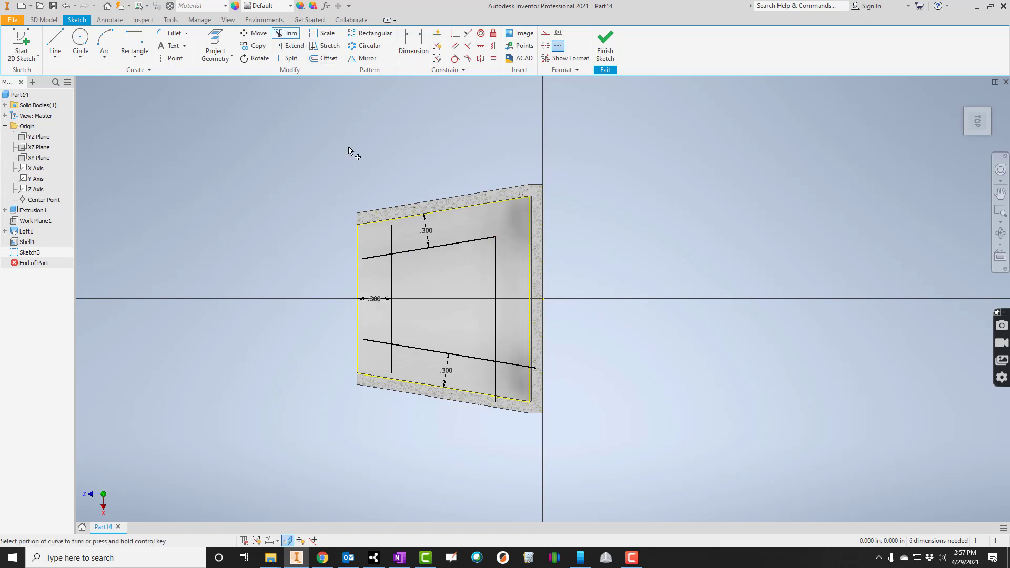
click(376, 257)
click(391, 232)
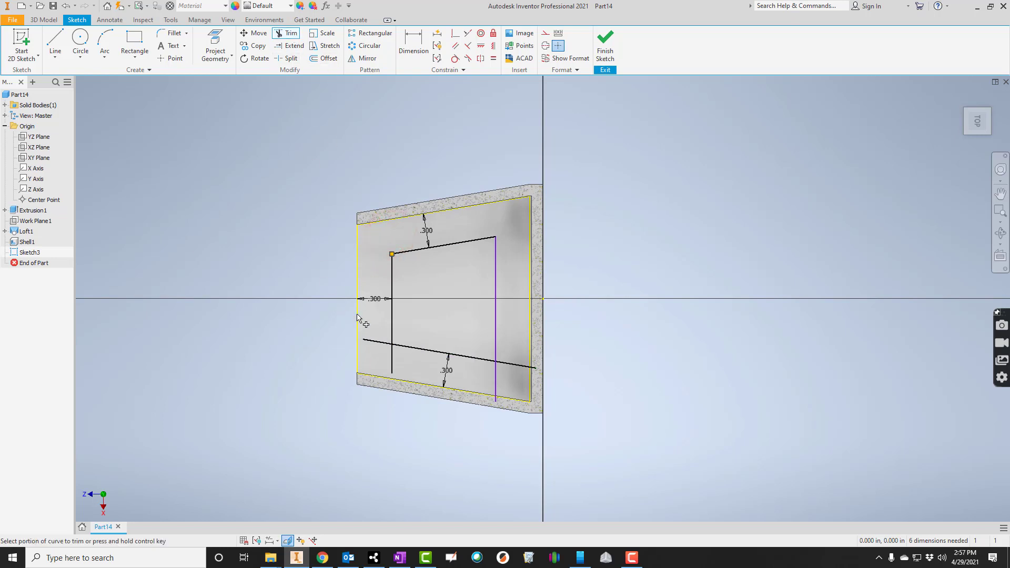
click(374, 341)
click(391, 361)
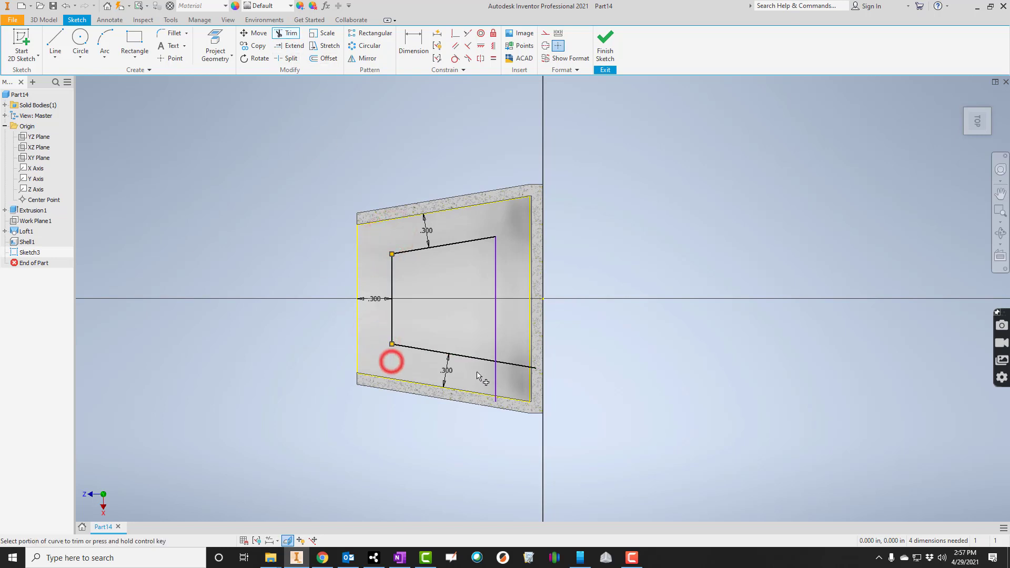
click(495, 372)
click(509, 363)
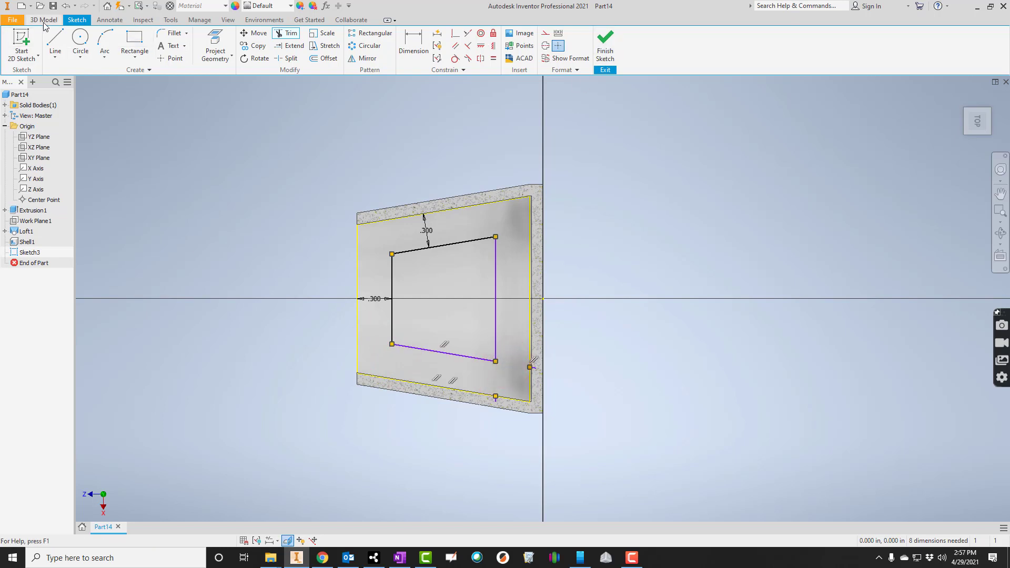
- Extrude the window profile as a symmetric cut through all of the thimble body
key(e)
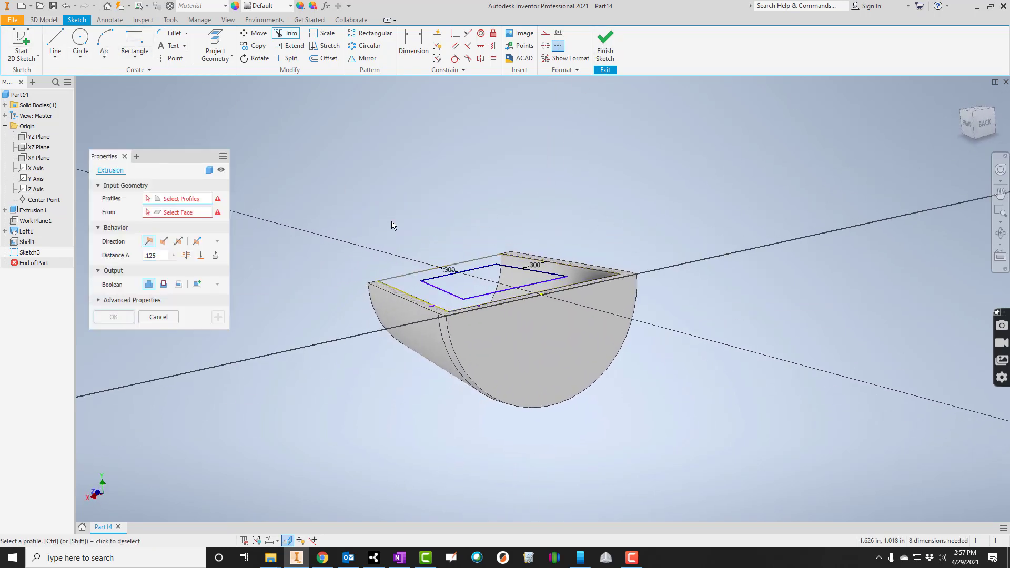
click(479, 274)
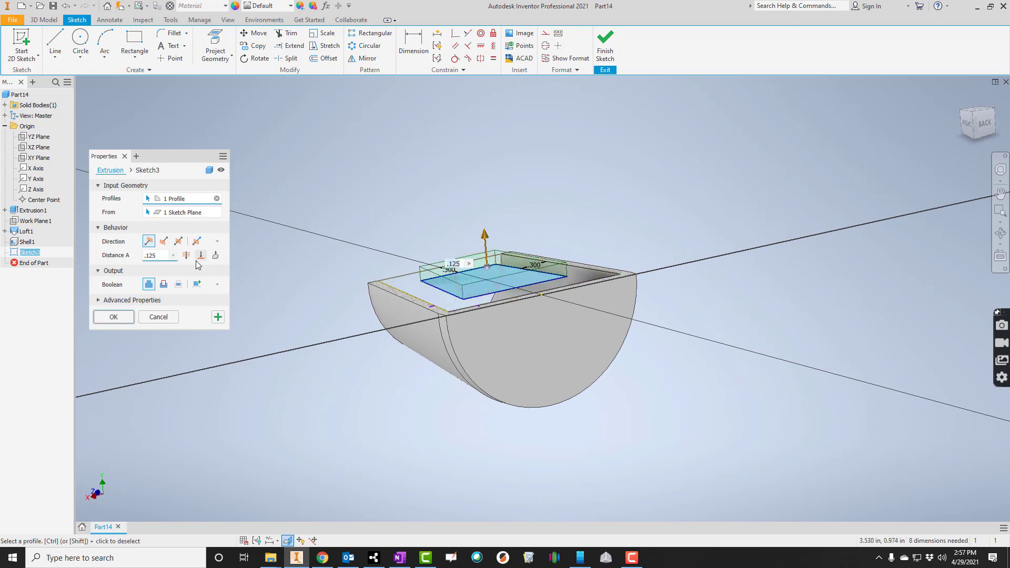
click(164, 285)
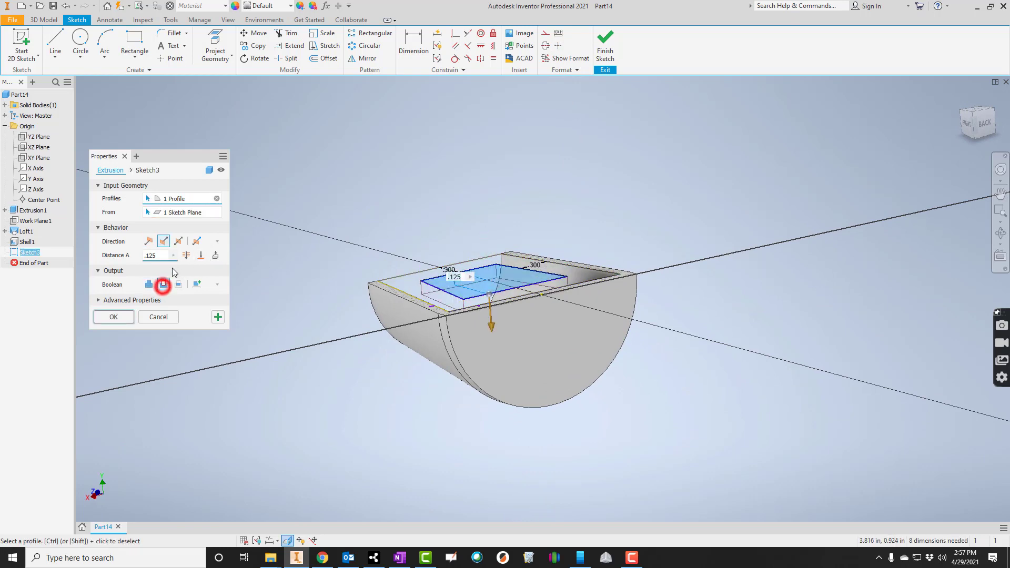
click(179, 242)
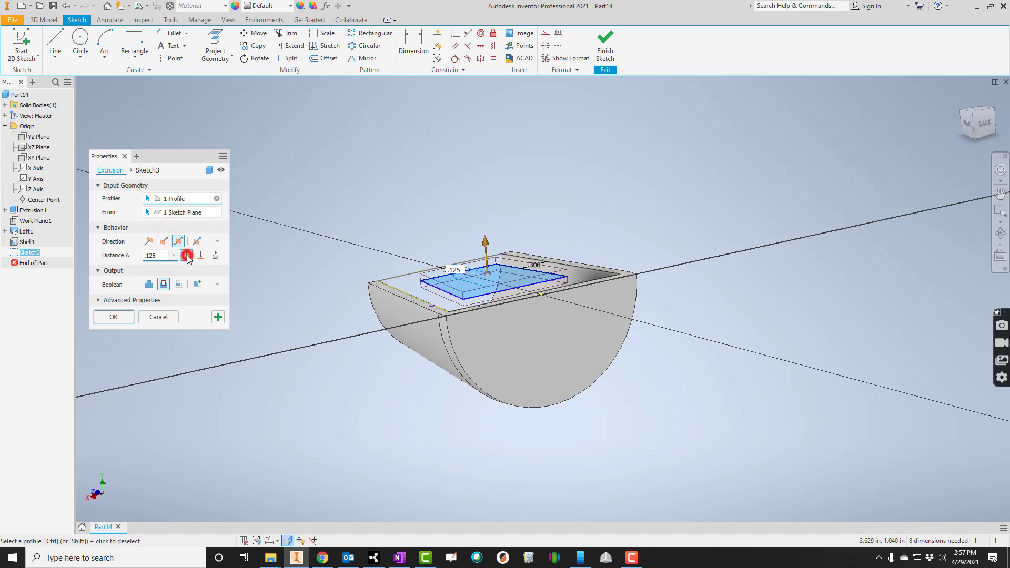
click(186, 256)
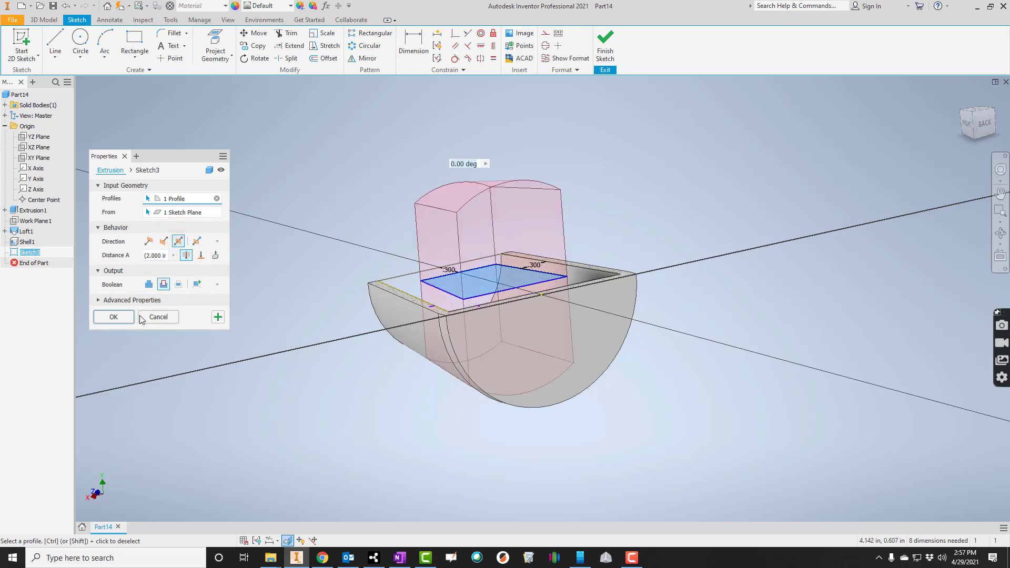
click(113, 317)
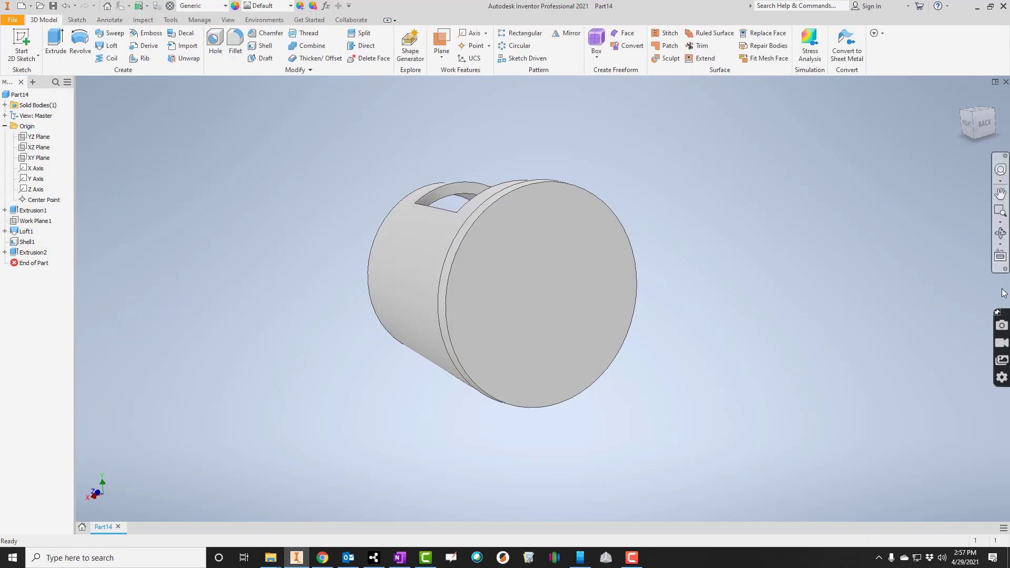
- Circular pattern the window cut around the thimble's central axis with 4 occurrences over 360 deg
click(1000, 235)
drag(604, 263, 645, 517)
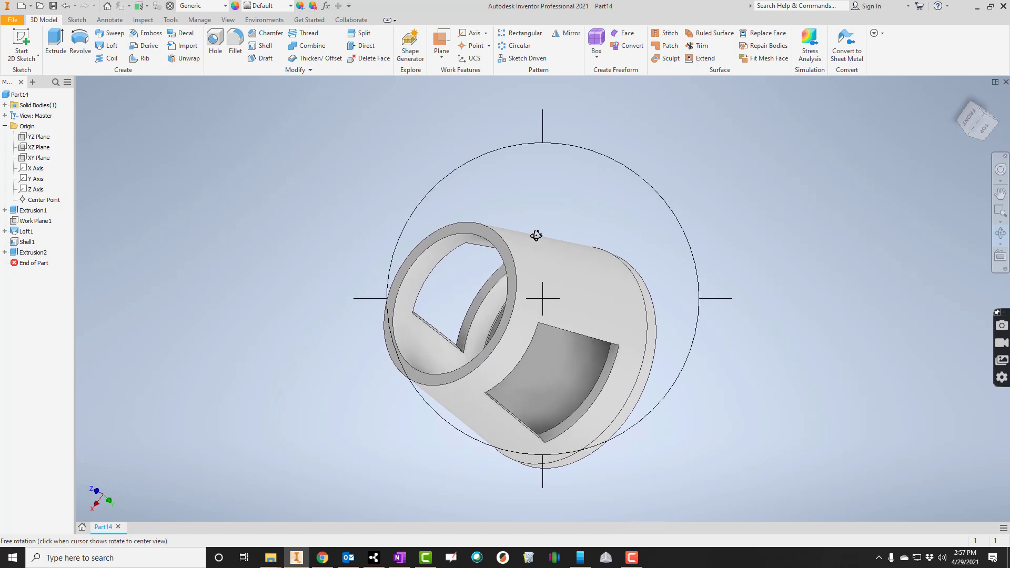
key(Escape)
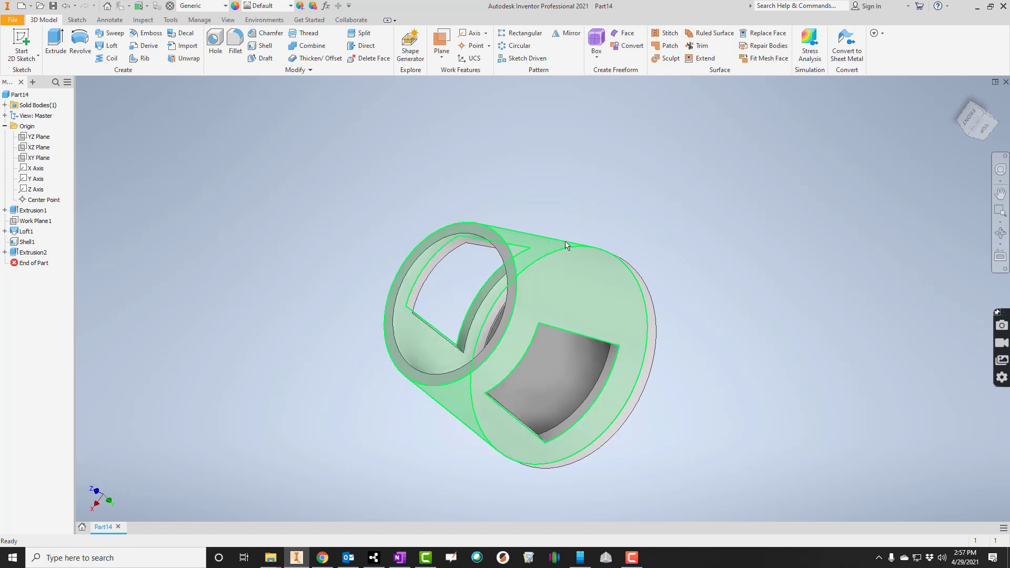
click(513, 48)
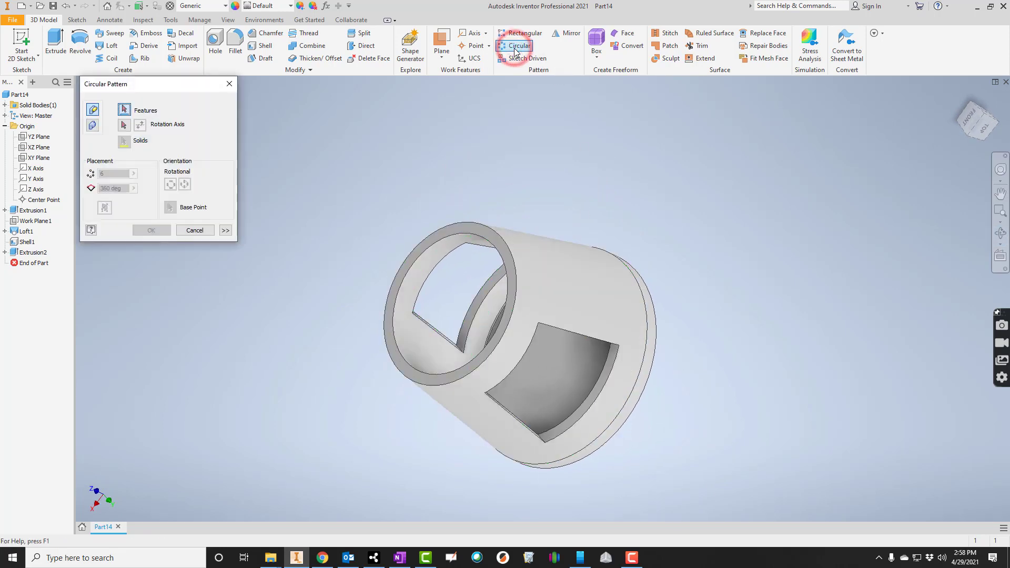
click(538, 326)
click(122, 126)
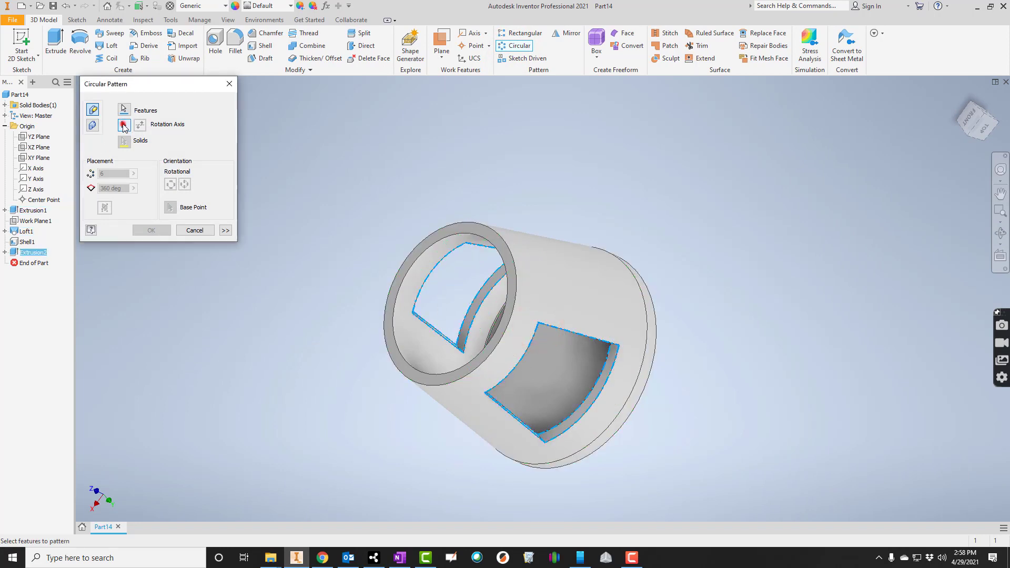
click(489, 249)
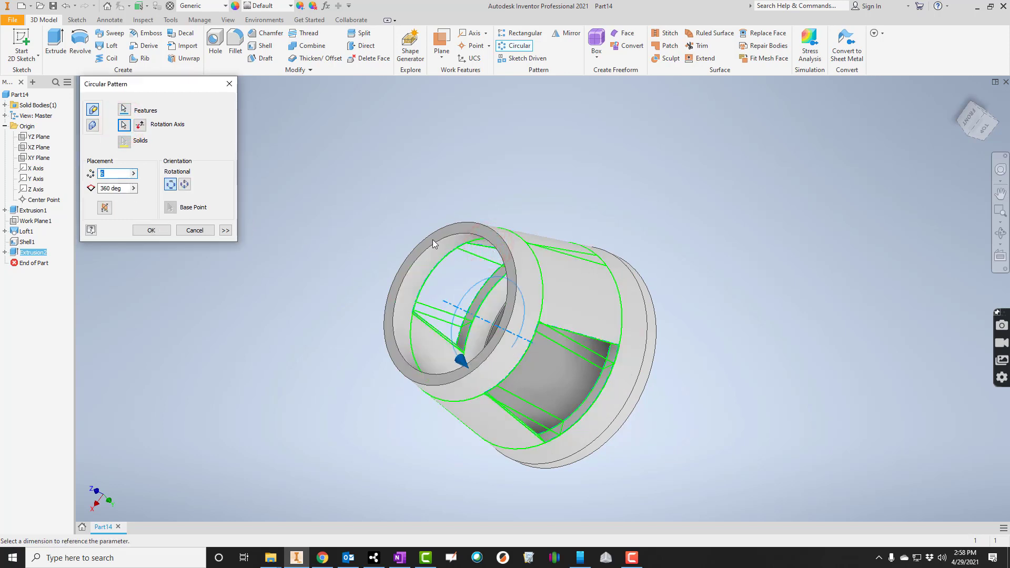
drag(111, 173, 95, 177)
text(4)
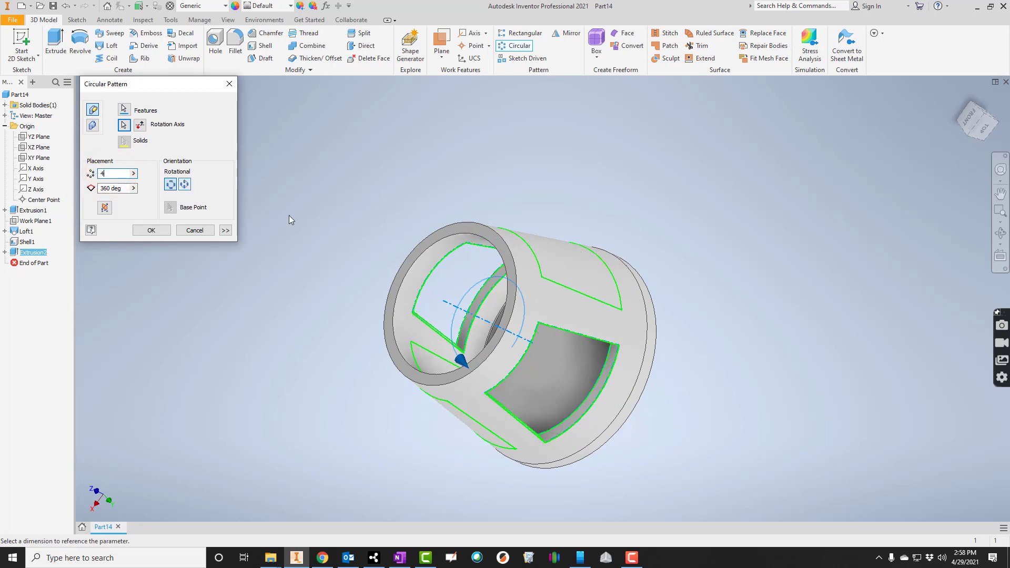
click(1000, 233)
drag(648, 325, 661, 268)
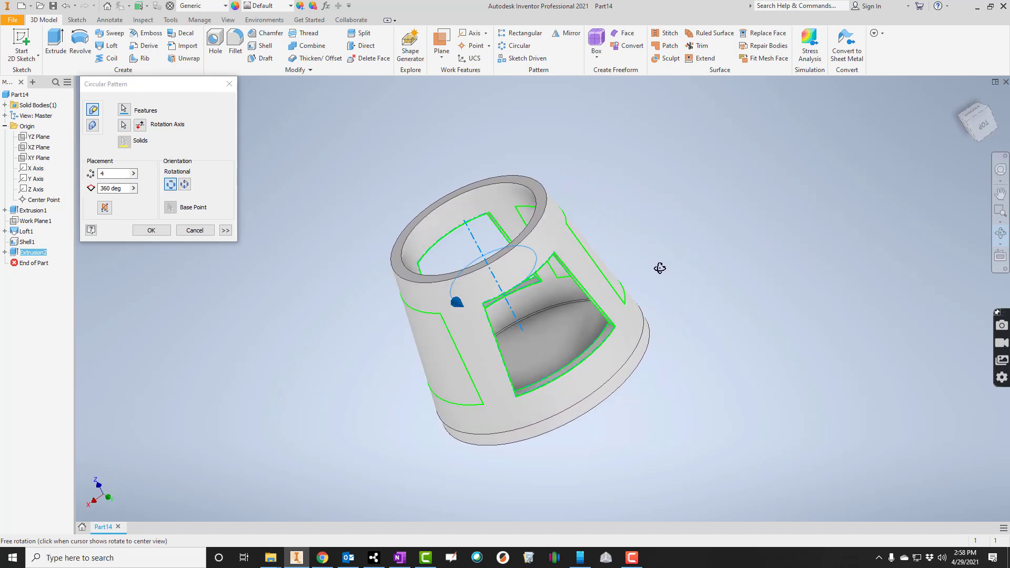
click(151, 232)
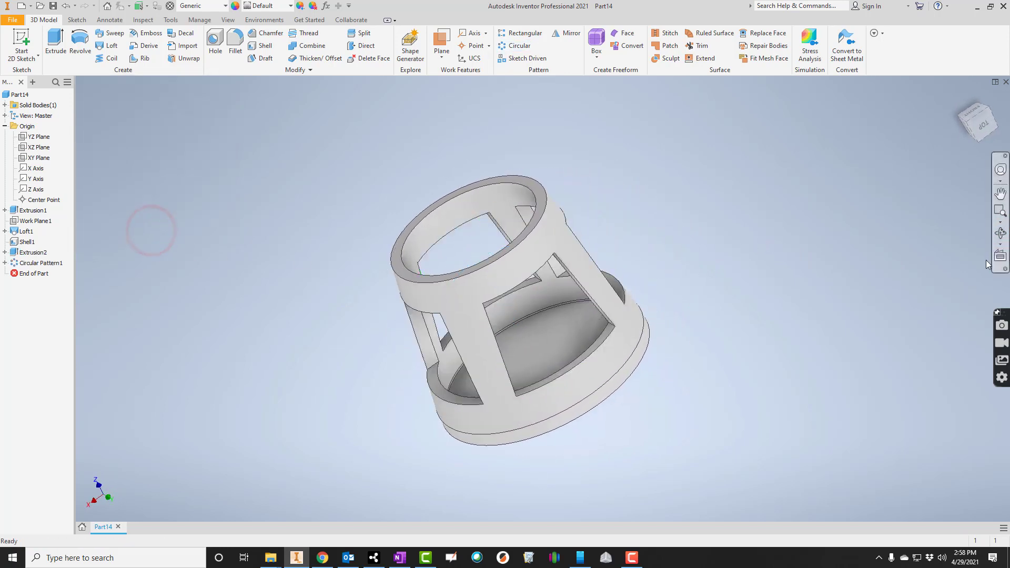
- Examine the patterned windows from the side, and switch to Chrome to compare the model with the Thimble slide
click(1000, 236)
drag(647, 300, 470, 361)
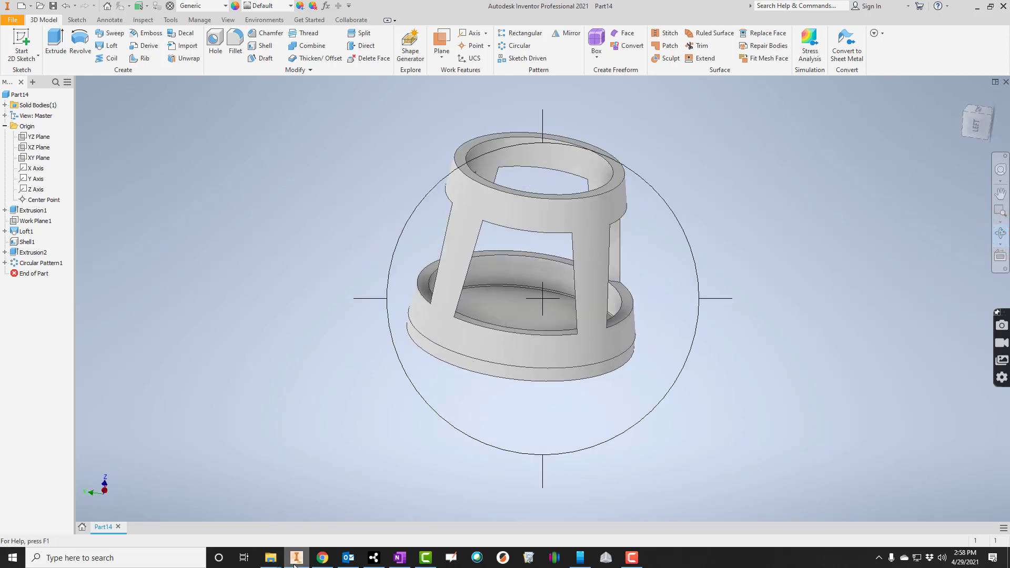
click(322, 558)
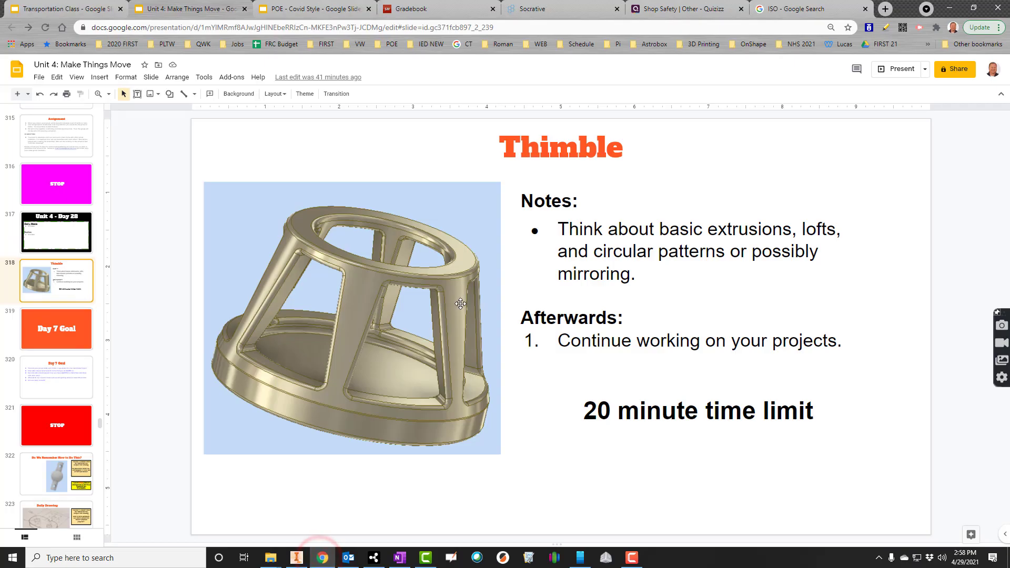